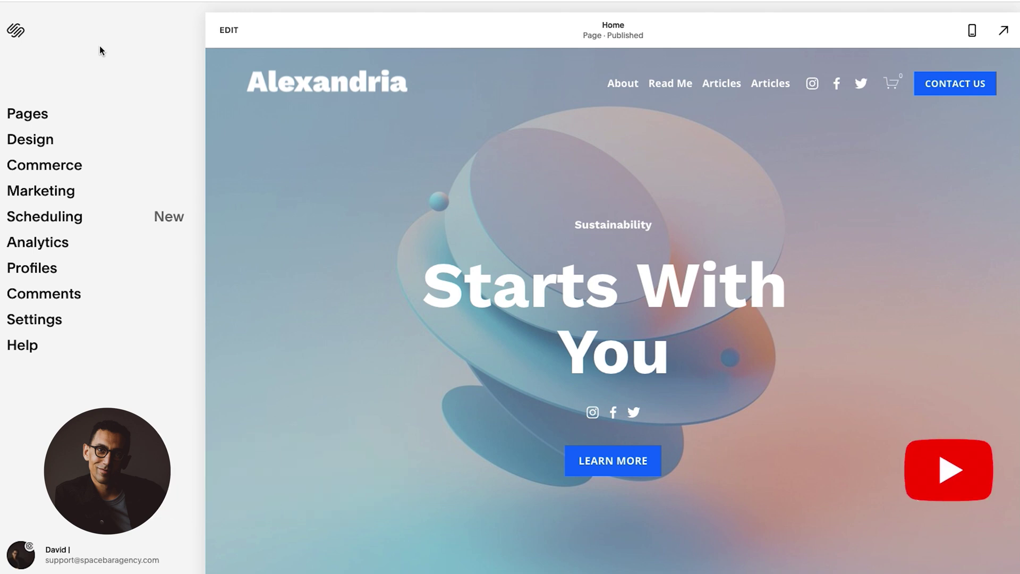
# Open Page Settings for the Home page listed under Not Linked.
pyautogui.click(35, 114)
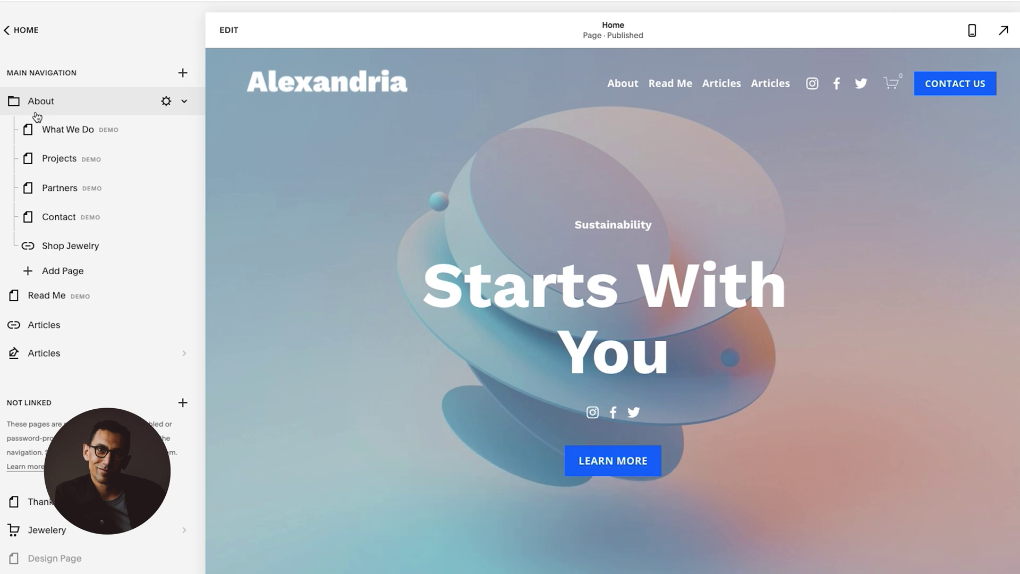
pyautogui.scroll(-5, 88, 417)
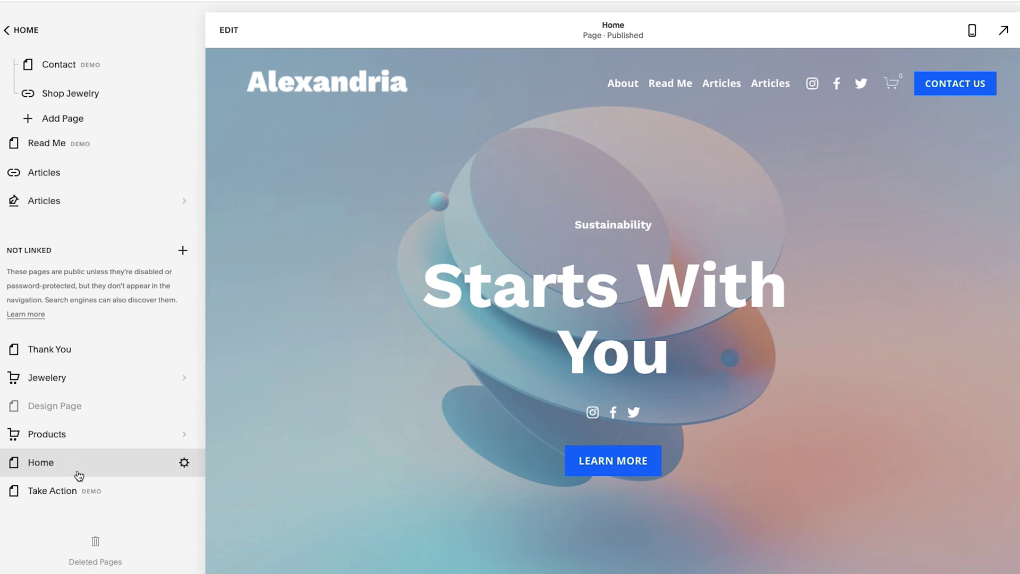
pyautogui.click(184, 464)
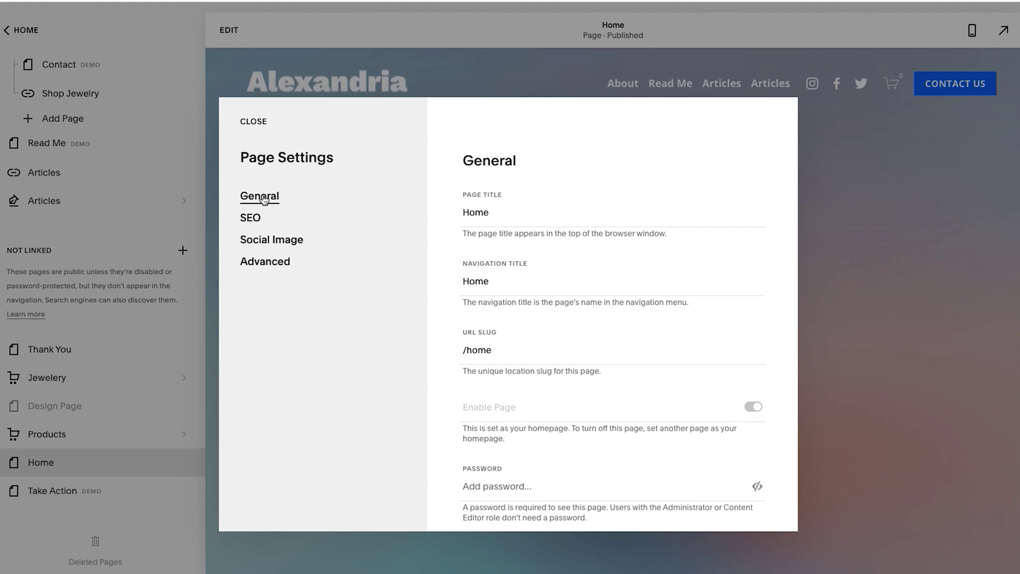
# Duplicate the Home page and enter 'Home v2' as the copy's name.
pyautogui.scroll(-1, 560, 276)
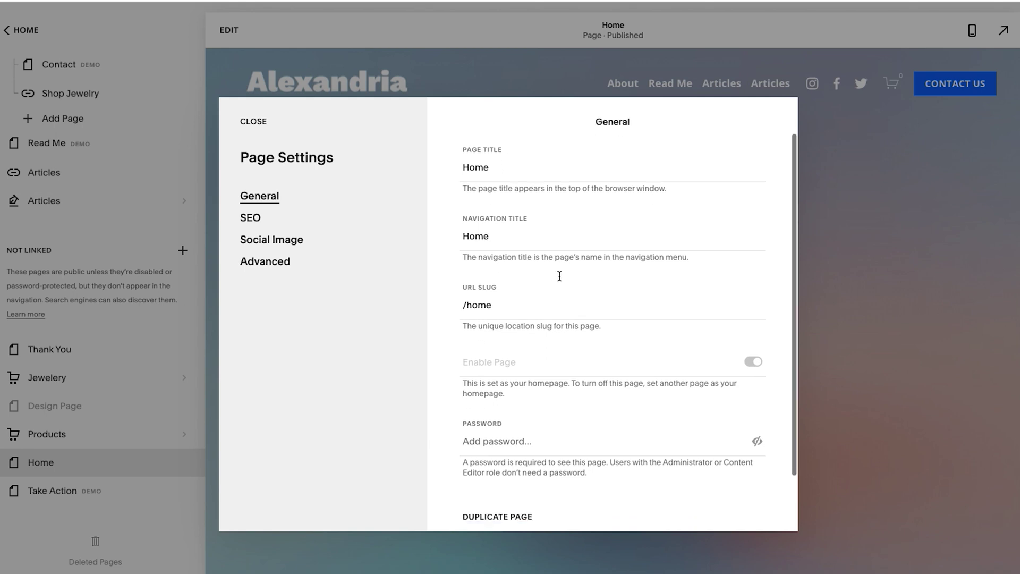
pyautogui.scroll(-2, 559, 276)
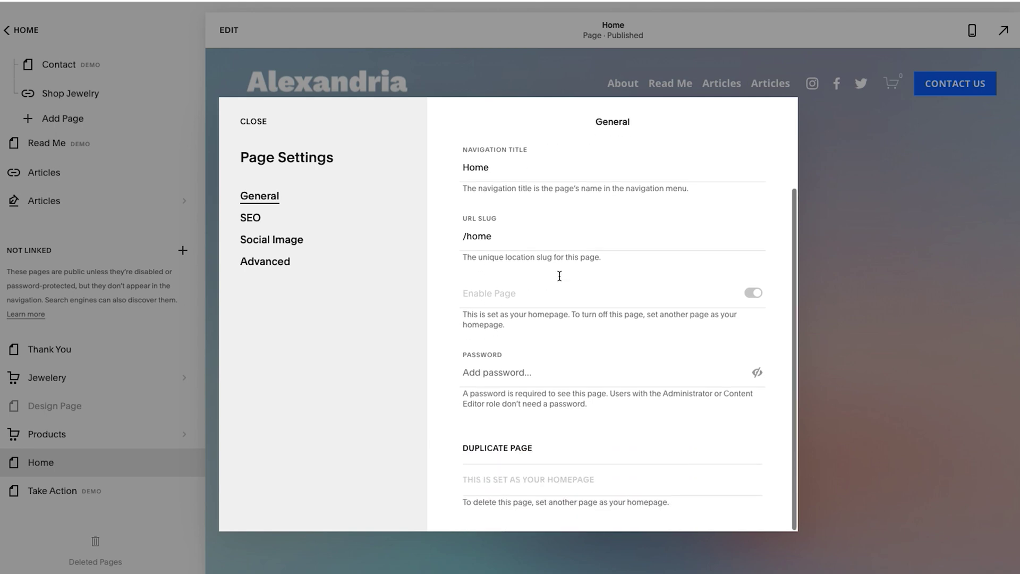
pyautogui.click(503, 453)
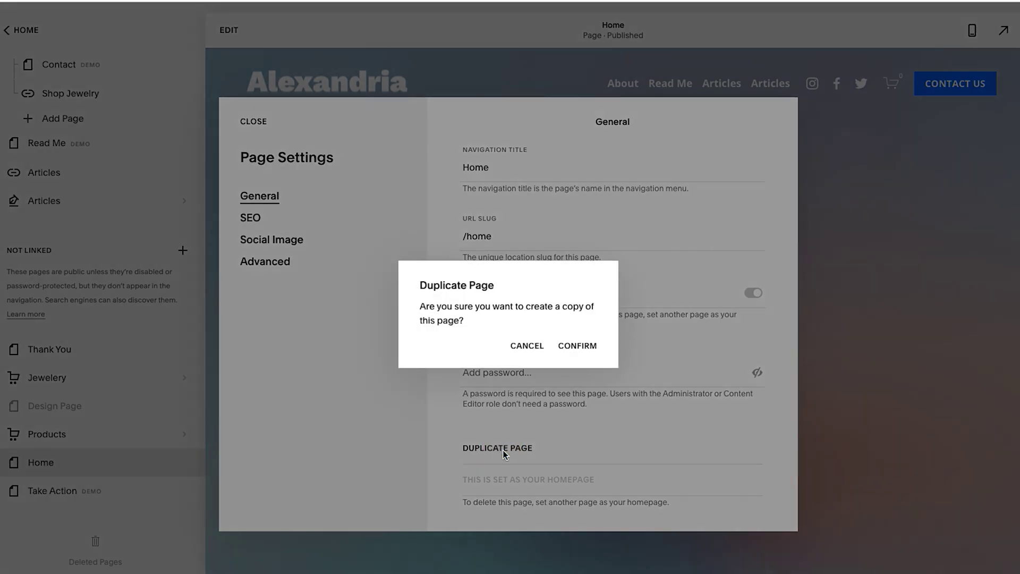
pyautogui.click(587, 347)
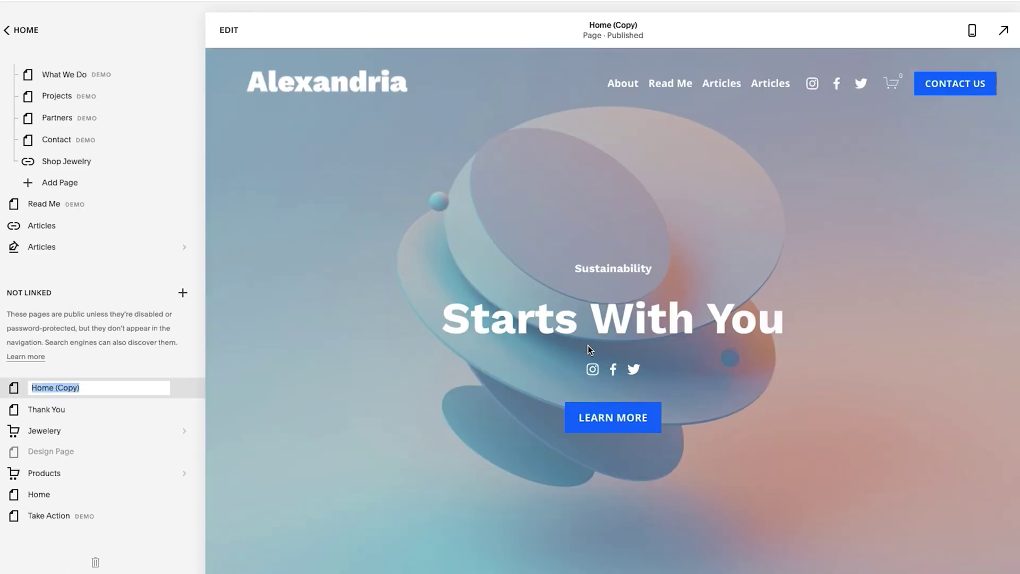
pyautogui.write('Home v2')
# Commit 'Home v2' as the copied homepage's name, giving it the /home-v2 slug.
pyautogui.press('Return')
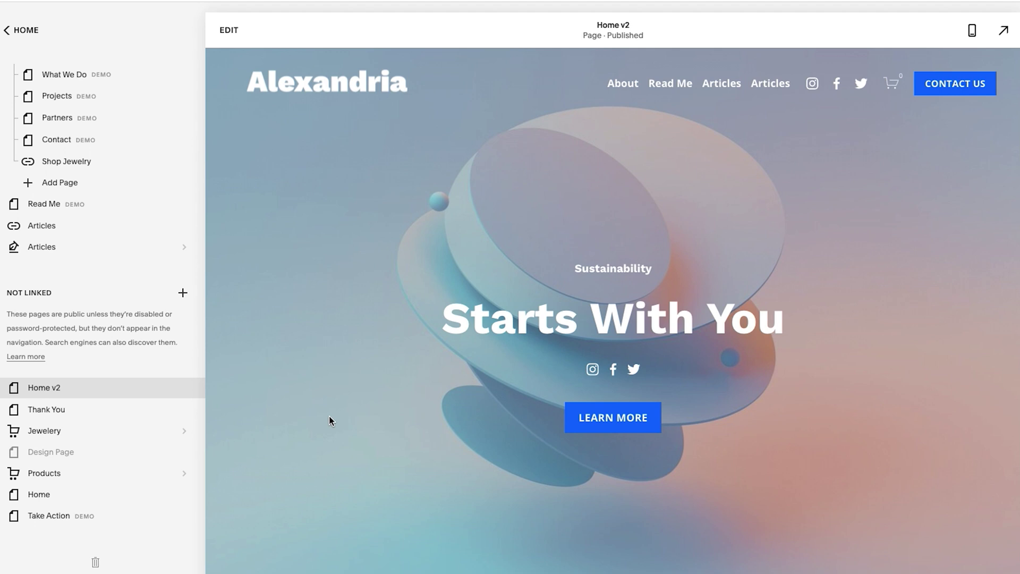
pyautogui.moveTo(97, 391)
# Turn off Enable Page for Home v2 and switch on Hide Page from Search Results.
pyautogui.click(184, 388)
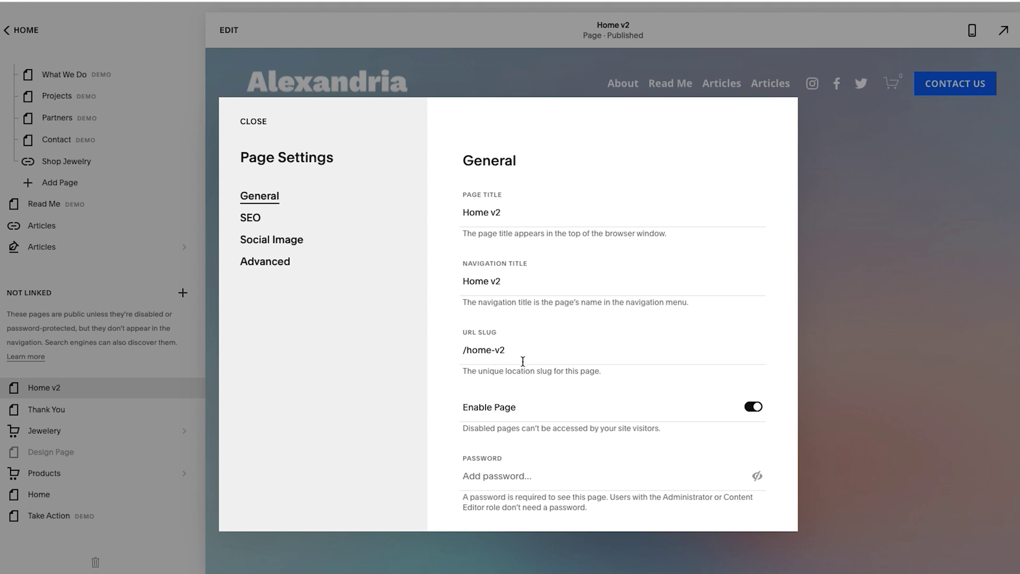
pyautogui.click(751, 408)
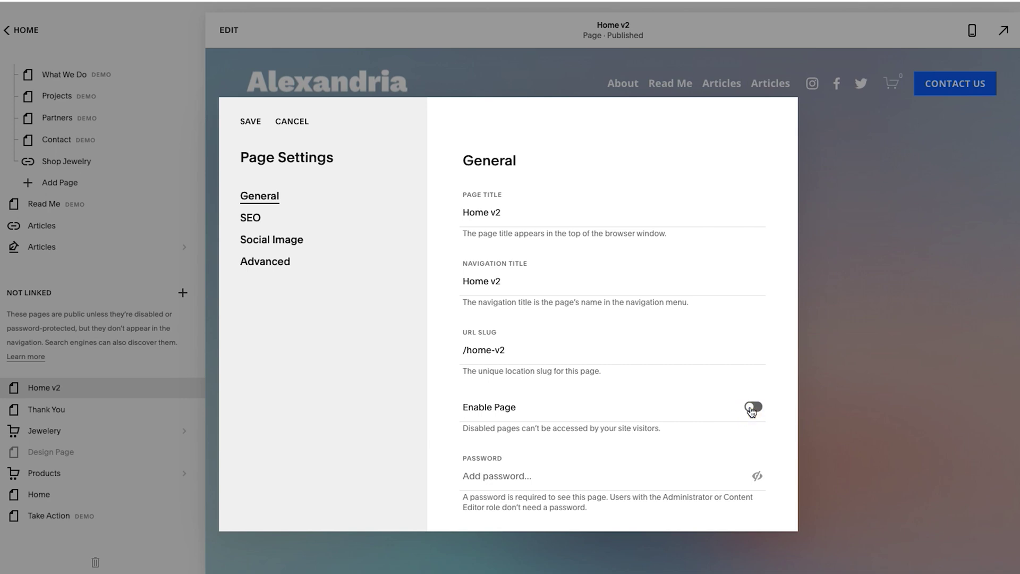
pyautogui.click(257, 220)
pyautogui.scroll(-1, 658, 425)
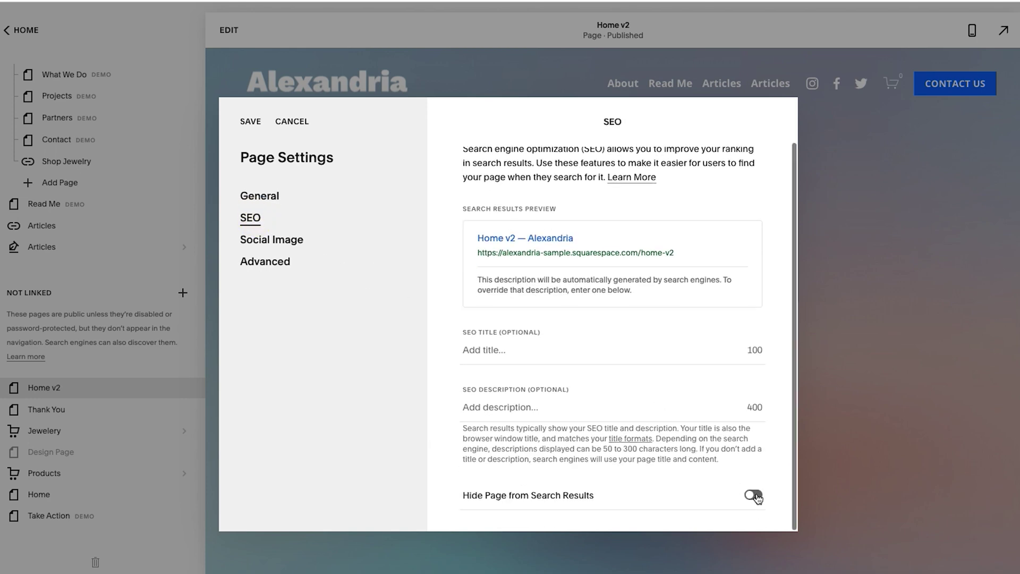
pyautogui.click(756, 496)
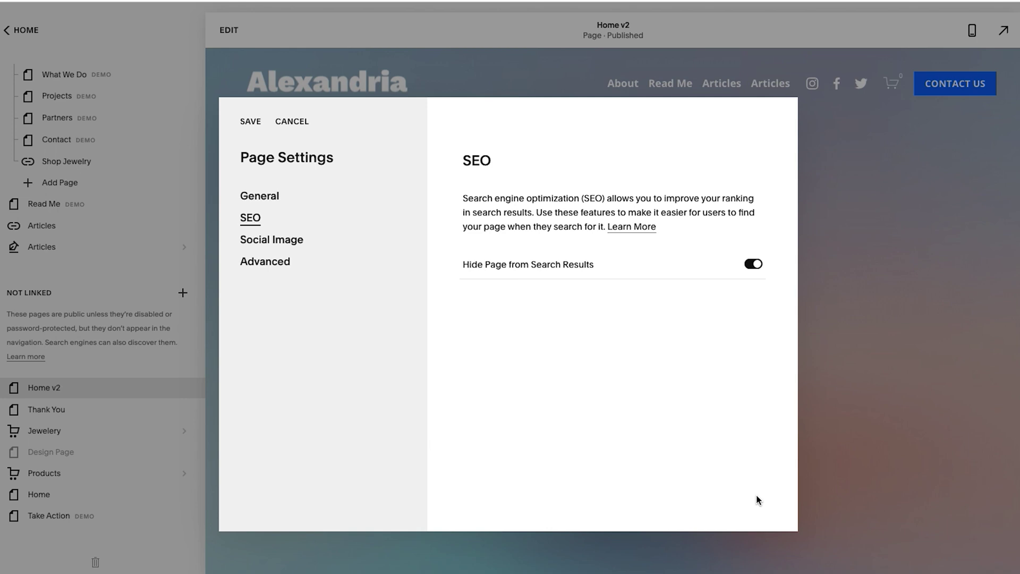
pyautogui.click(258, 196)
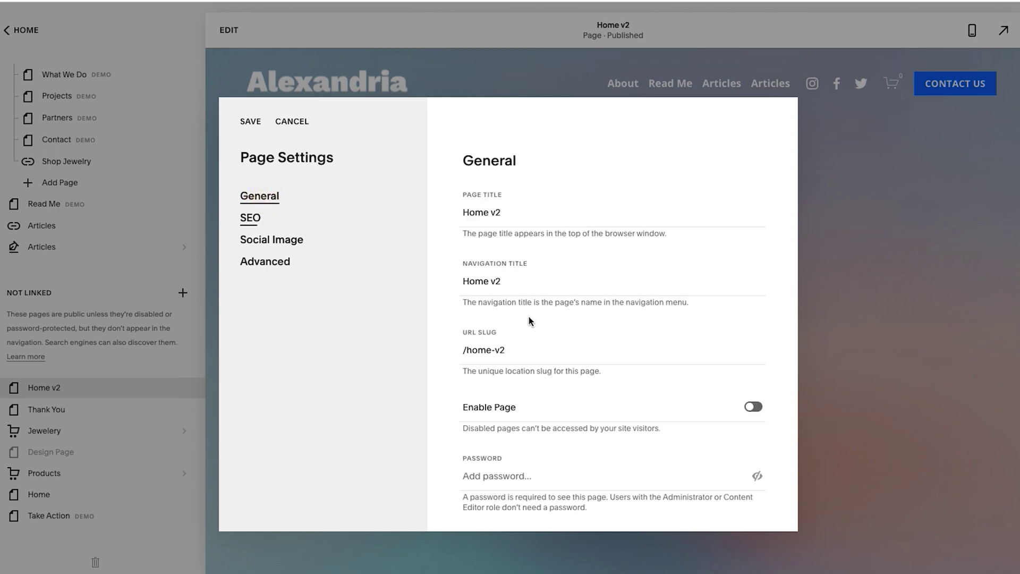
# Change the copy's page and navigation titles to 'Home', set the slug to 'index', and save.
pyautogui.moveTo(489, 213); pyautogui.dragTo(508, 213)
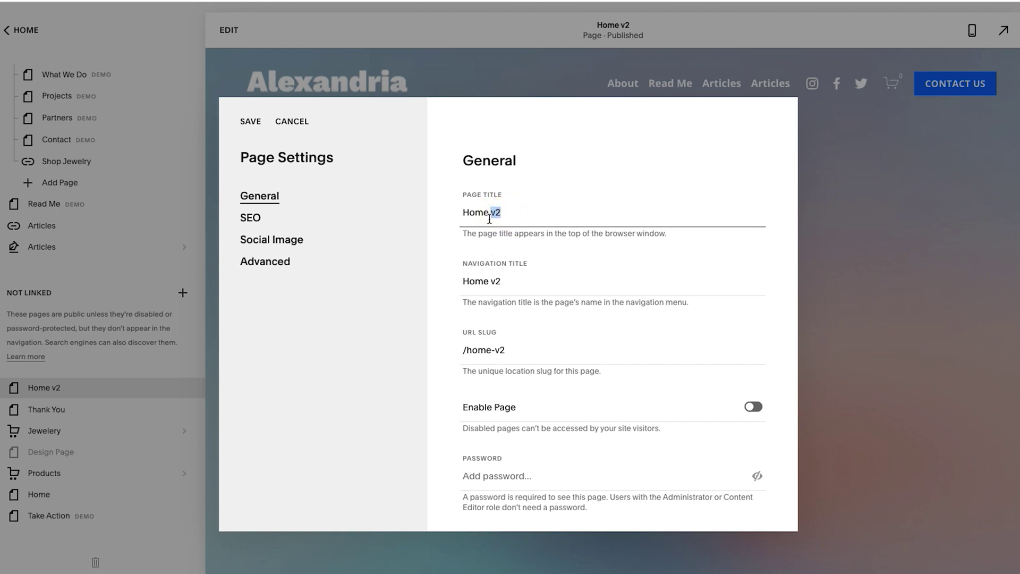
pyautogui.press('BackSpace')
pyautogui.press('BackSpace')
pyautogui.press('Tab')
pyautogui.press('End')
pyautogui.press('BackSpace')
pyautogui.press('BackSpace')
pyautogui.press('BackSpace')
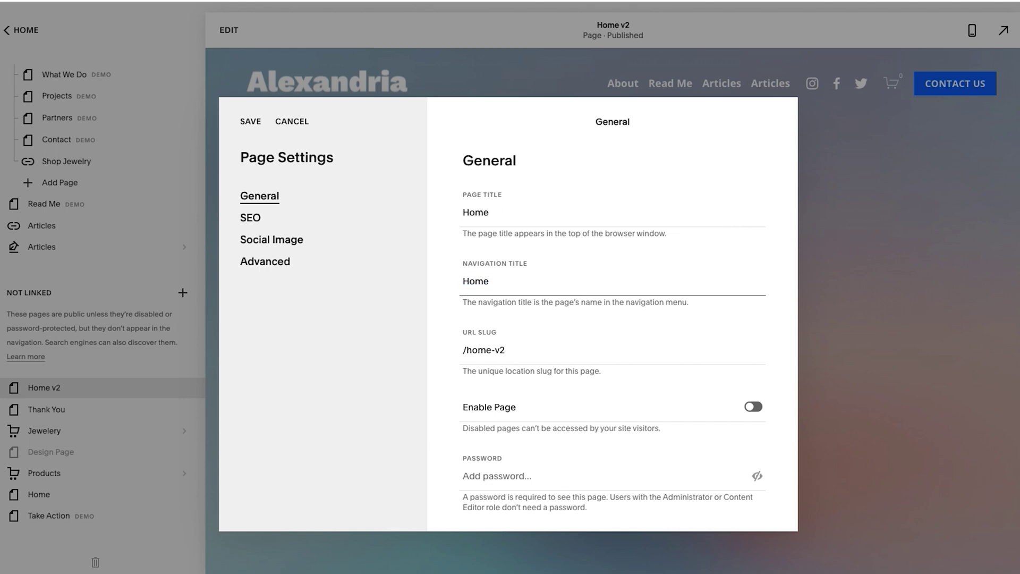
pyautogui.press('Tab')
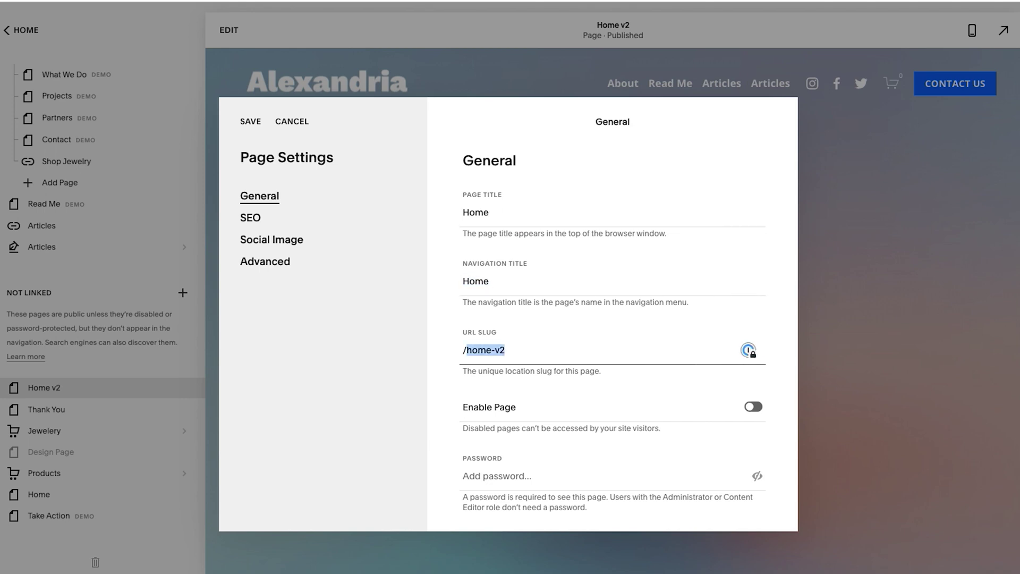
pyautogui.write('index')
pyautogui.scroll(-4, 525, 354)
pyautogui.scroll(4, 525, 354)
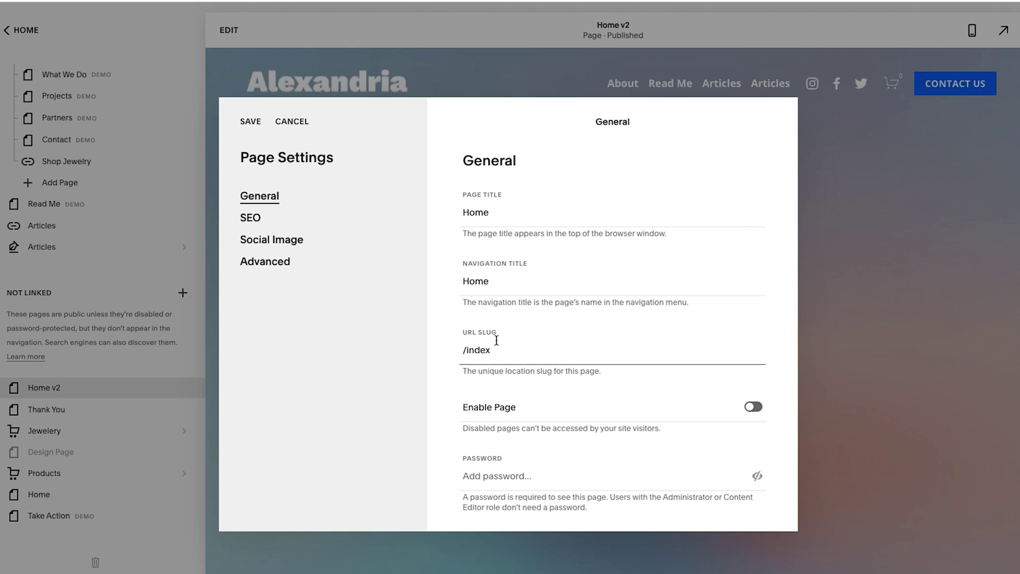
pyautogui.click(249, 125)
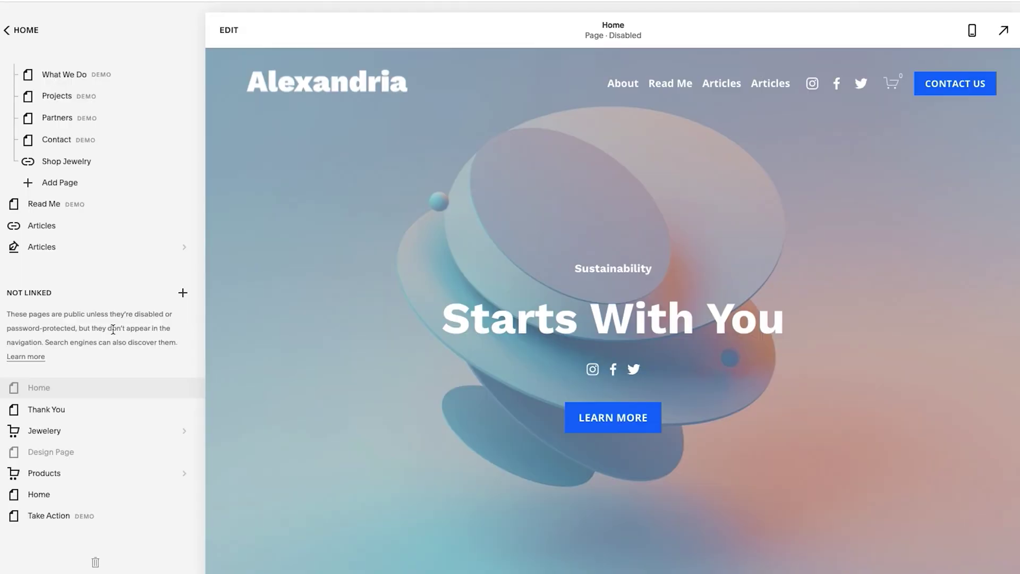
# Open the Jewelry category under Products and show the actions menu for Style 01.
pyautogui.scroll(1, 92, 308)
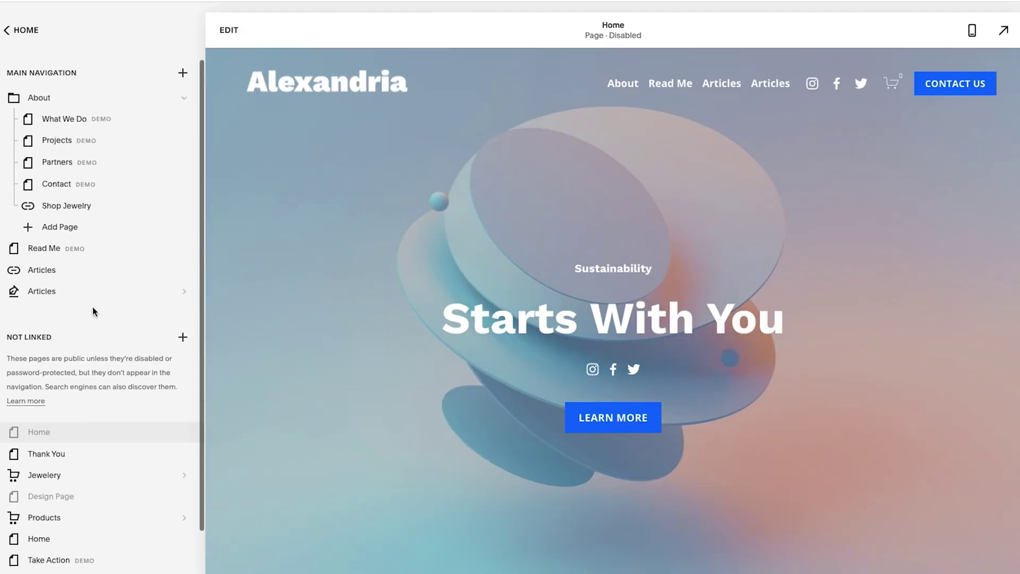
pyautogui.click(80, 482)
pyautogui.scroll(-2, 54, 437)
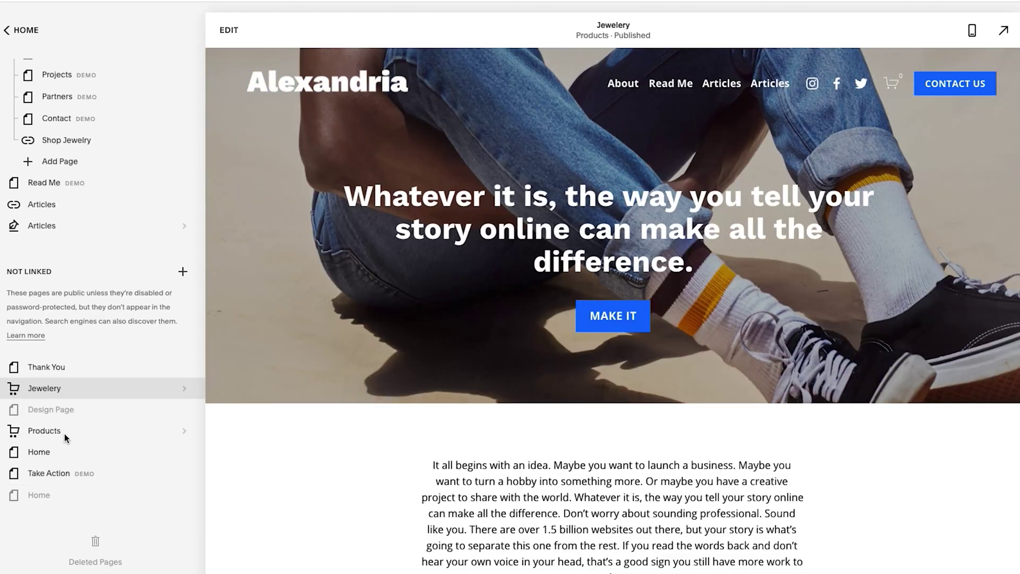
pyautogui.click(52, 431)
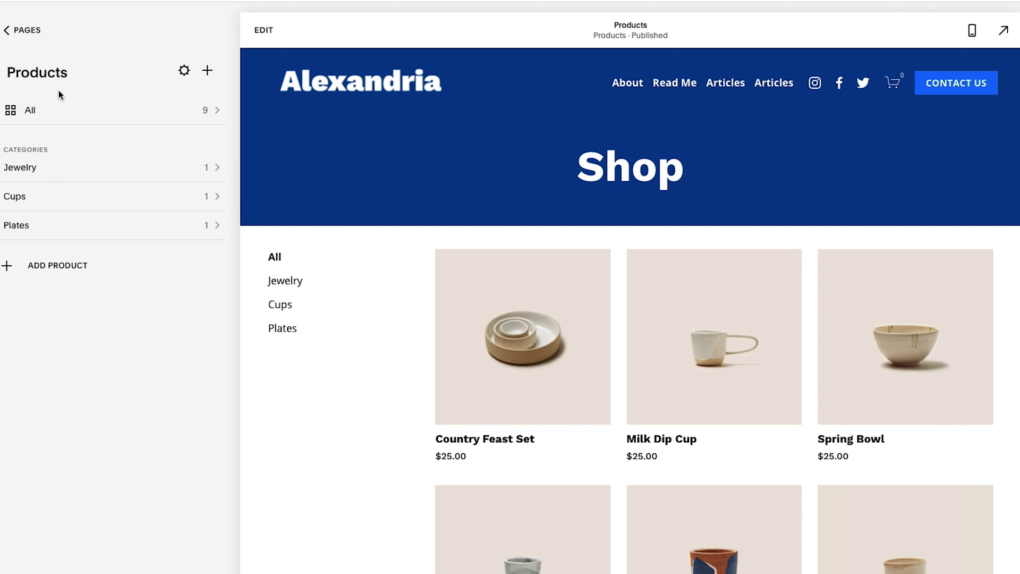
pyautogui.click(54, 169)
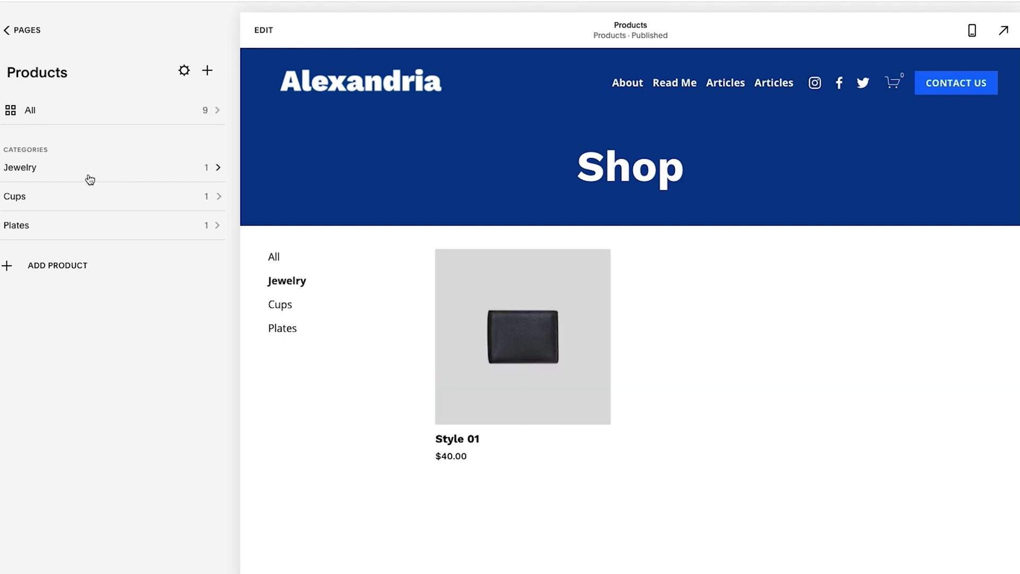
pyautogui.click(46, 170)
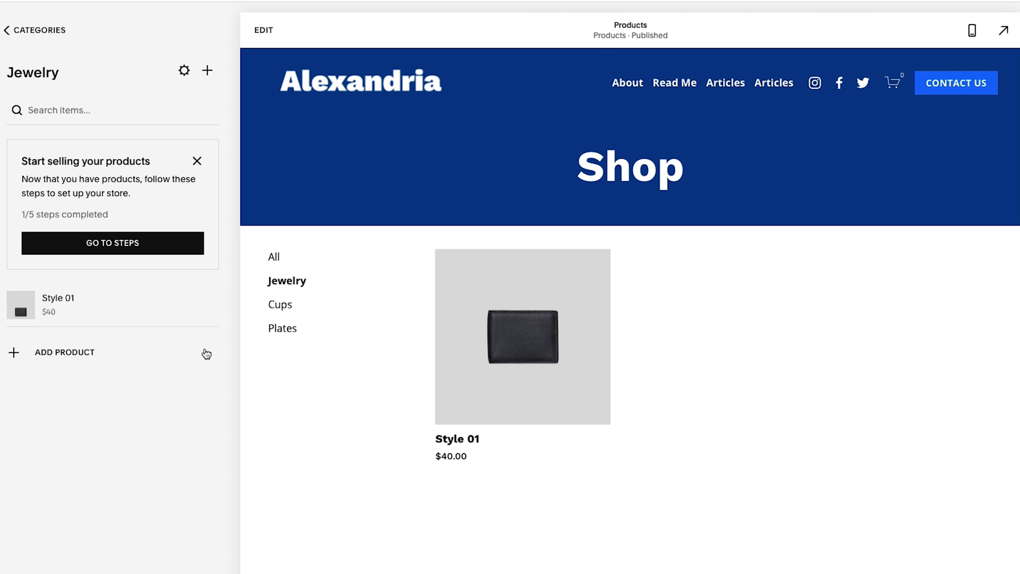
pyautogui.moveTo(206, 305)
pyautogui.click(208, 306)
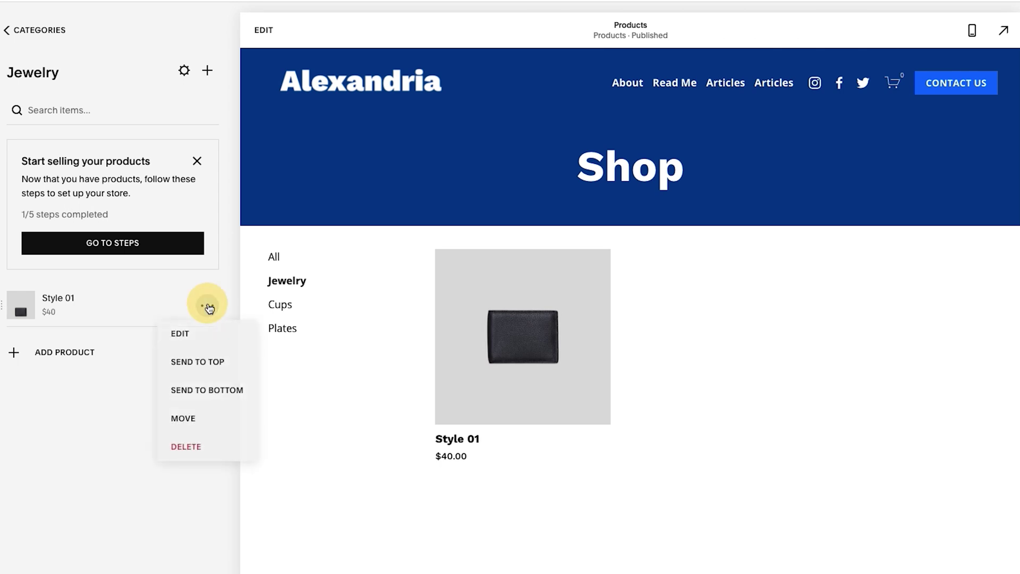
# Open Style 01 in the product editor and duplicate it as a hidden Style 01 (Copy).
pyautogui.click(194, 341)
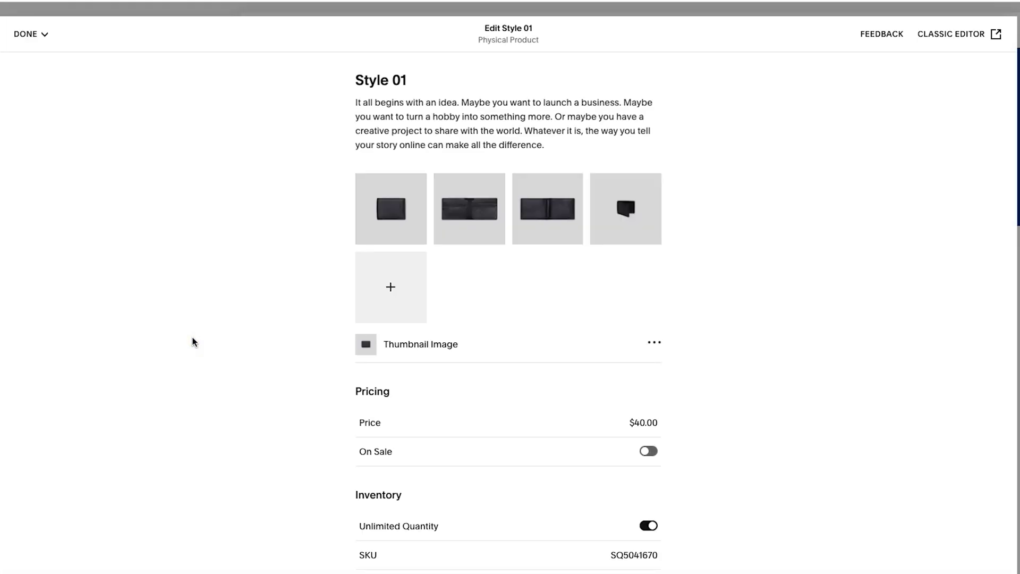
pyautogui.scroll(-15, 260, 362)
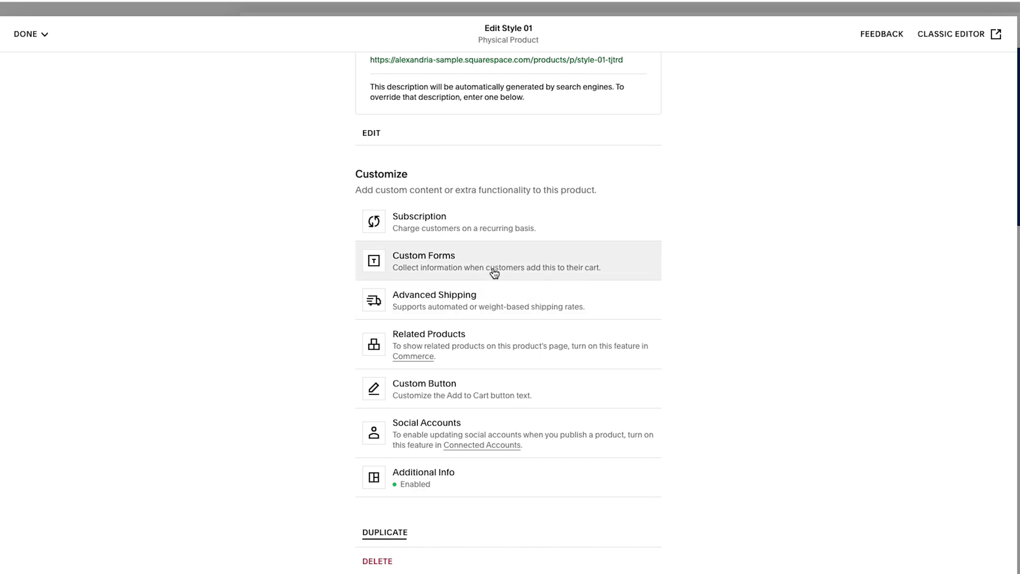
pyautogui.scroll(15, 426, 271)
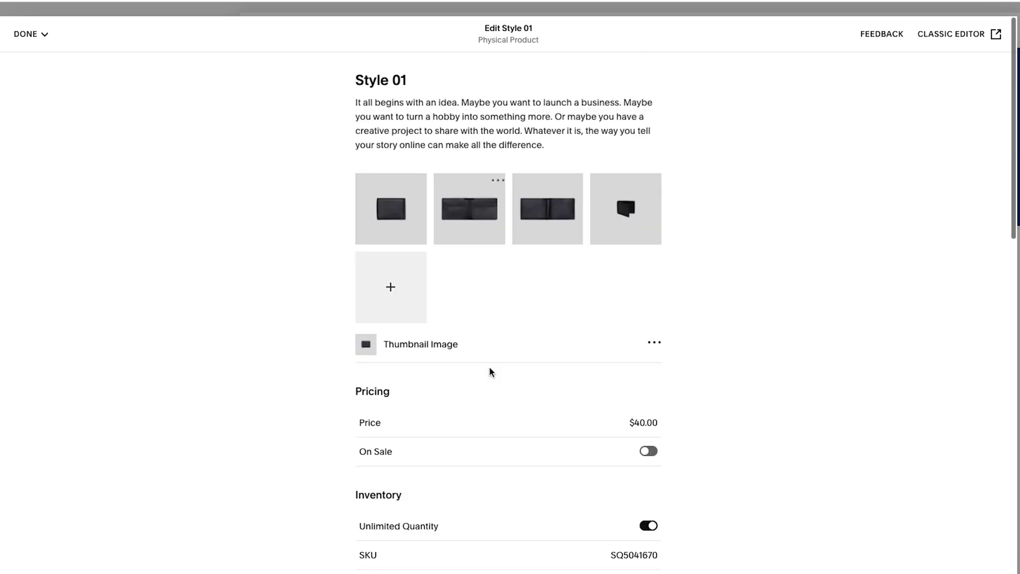
pyautogui.scroll(-10, 499, 508)
pyautogui.scroll(-2, 499, 508)
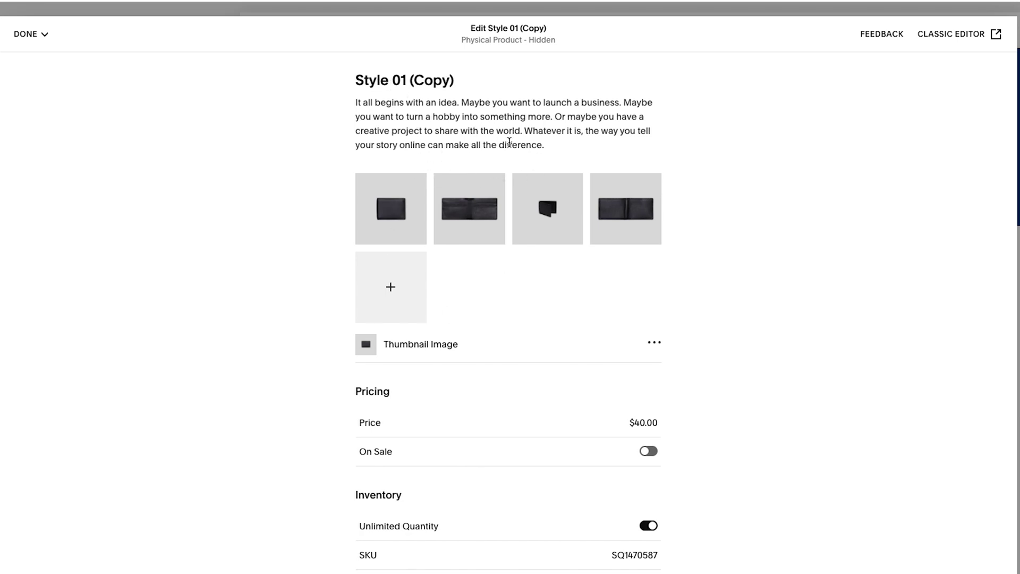
# Check Style 01 (Copy)'s SEO settings and slug style-01-tjtrd-fedbr, then close without changes.
pyautogui.scroll(-4, 482, 218)
pyautogui.scroll(-5, 482, 218)
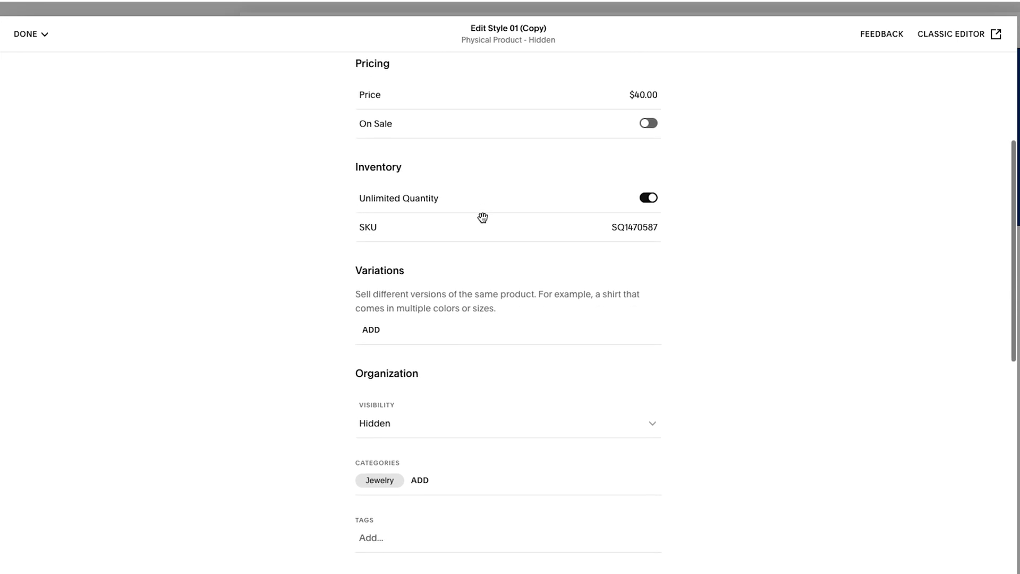
pyautogui.scroll(-4, 492, 287)
pyautogui.scroll(-1, 493, 287)
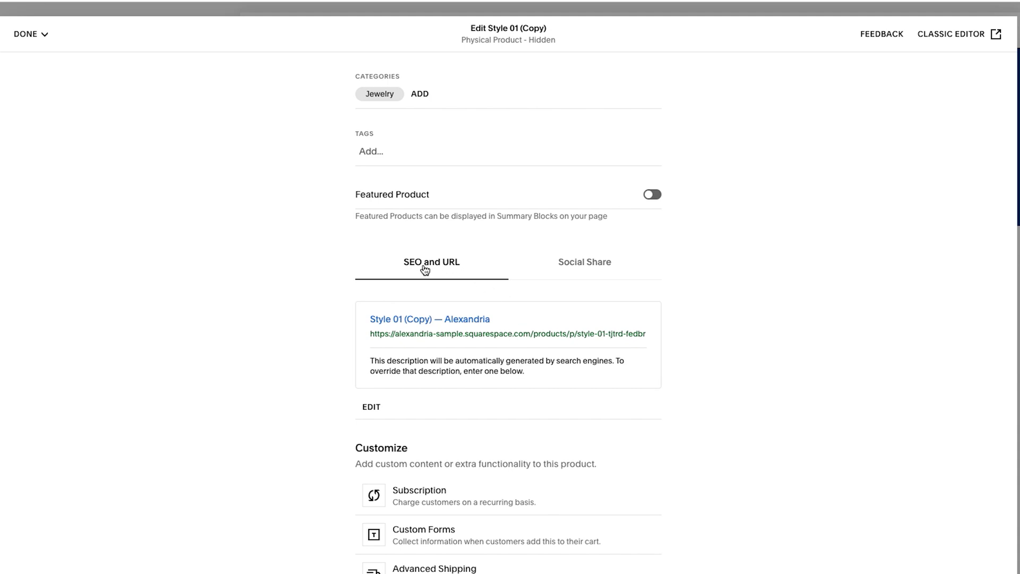
pyautogui.scroll(-1, 413, 337)
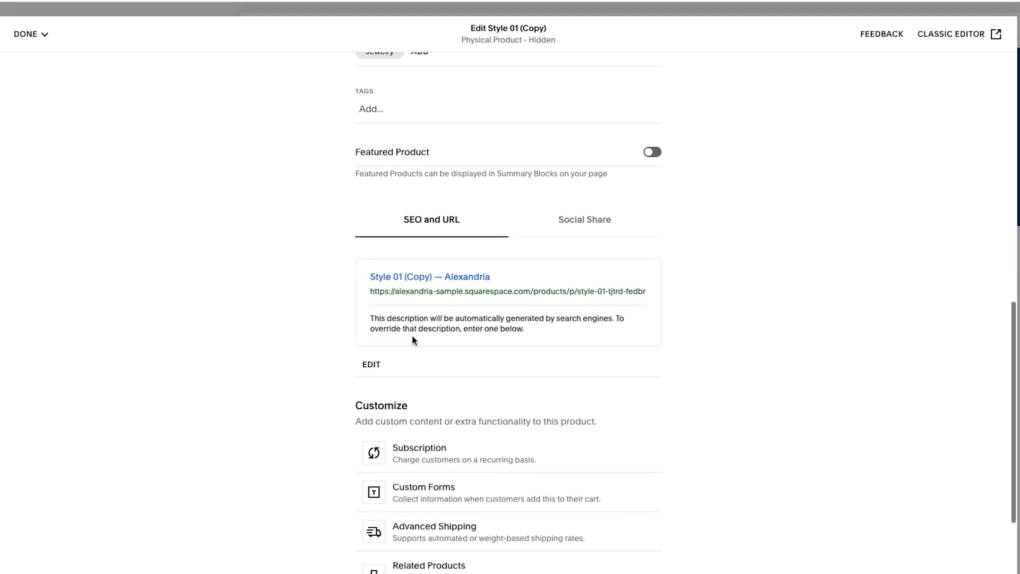
pyautogui.click(371, 371)
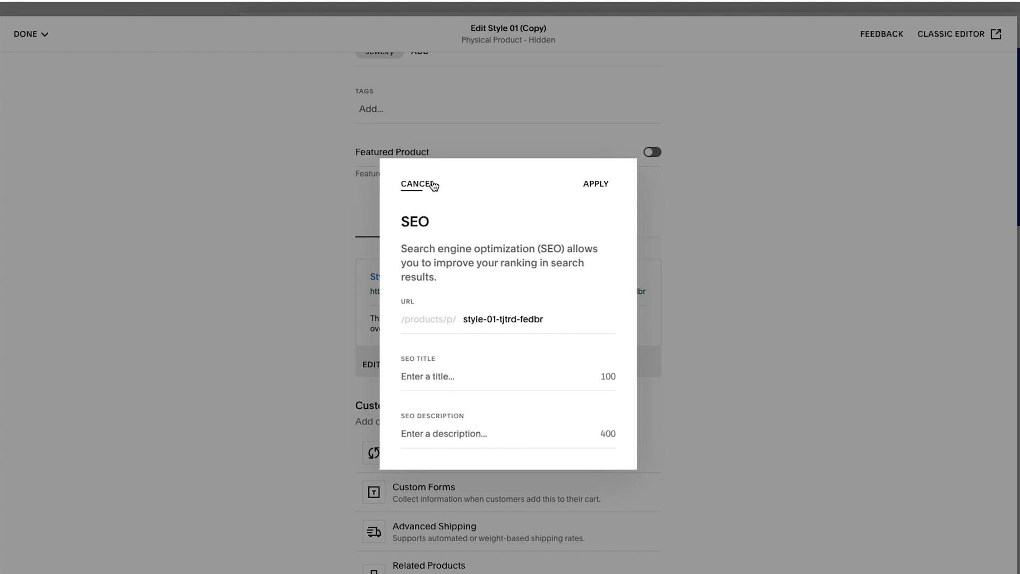
pyautogui.click(418, 184)
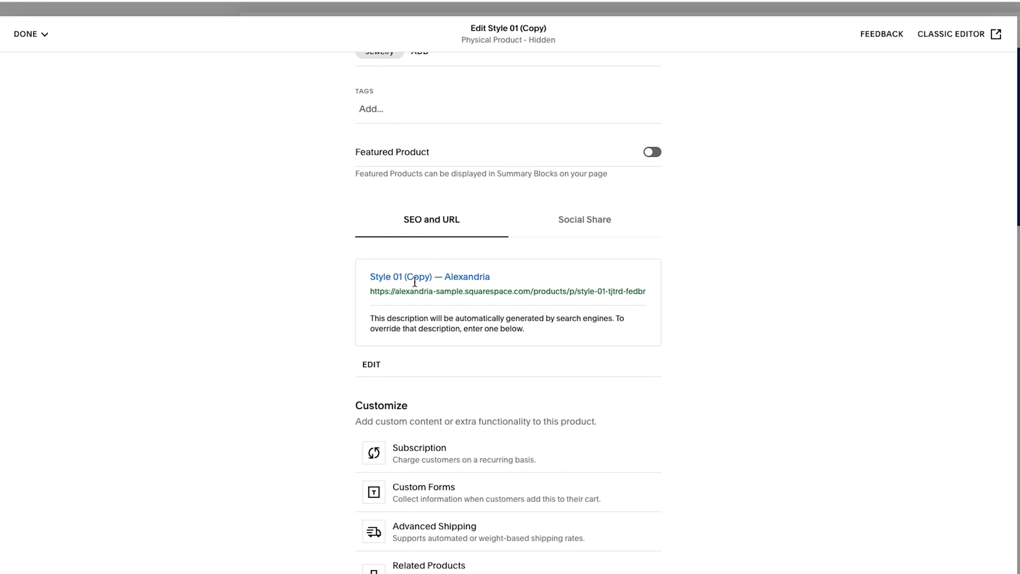
# Save Style 01 (Copy) without publishing, leaving it hidden at $40 in the Jewelry list.
pyautogui.scroll(15, 239, 147)
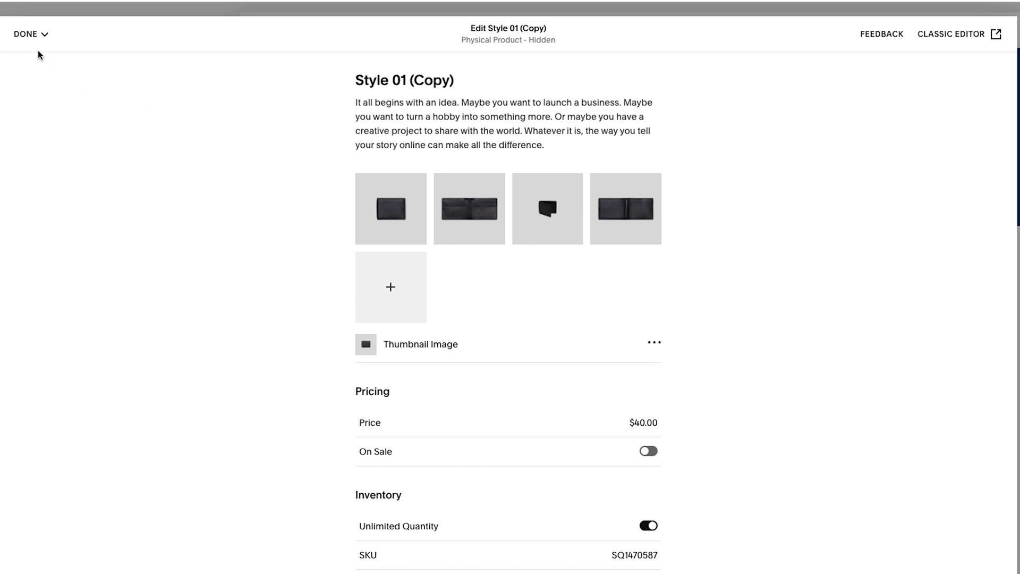
pyautogui.click(30, 34)
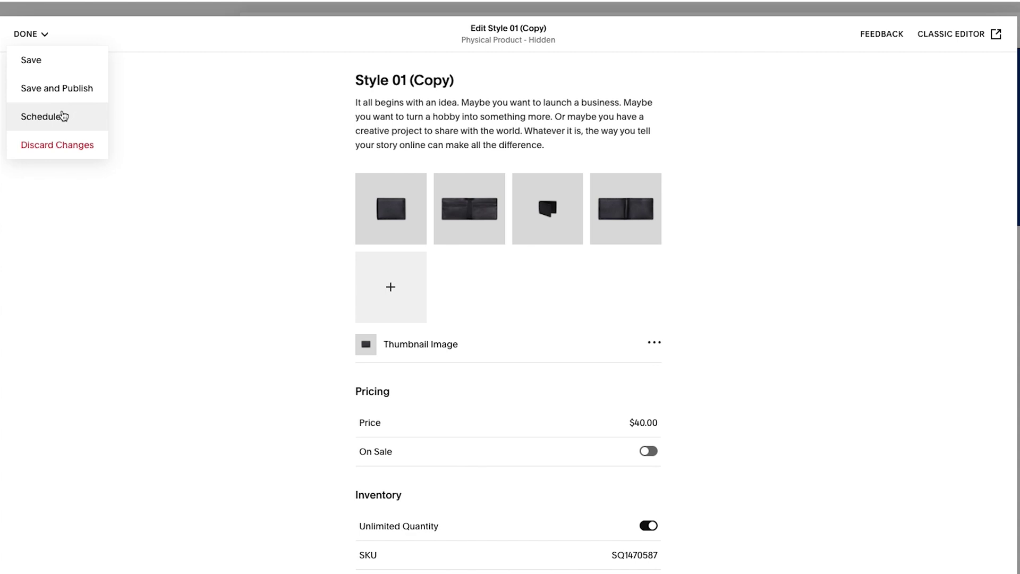
pyautogui.press('Escape')
pyautogui.click(26, 33)
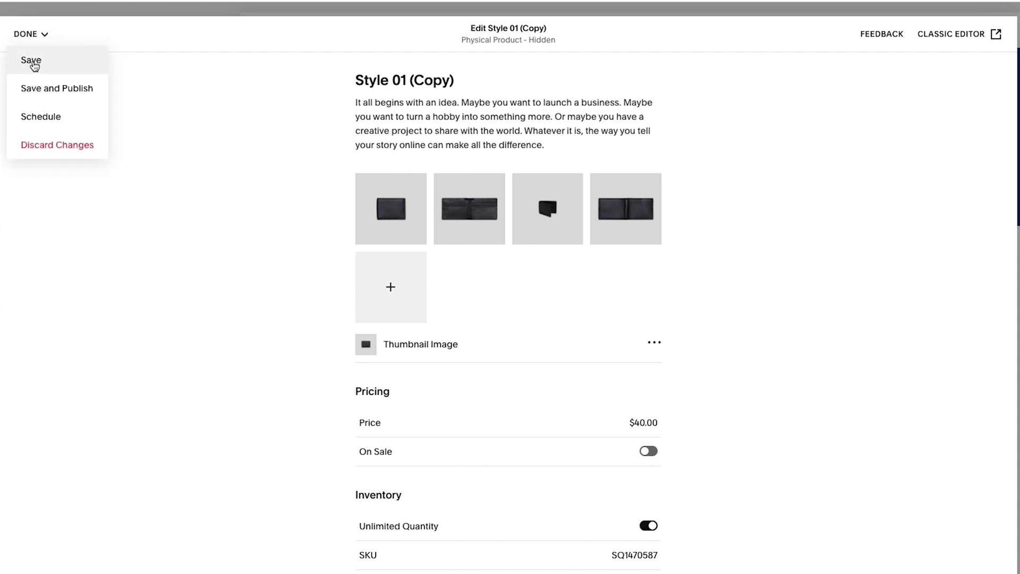
pyautogui.click(47, 63)
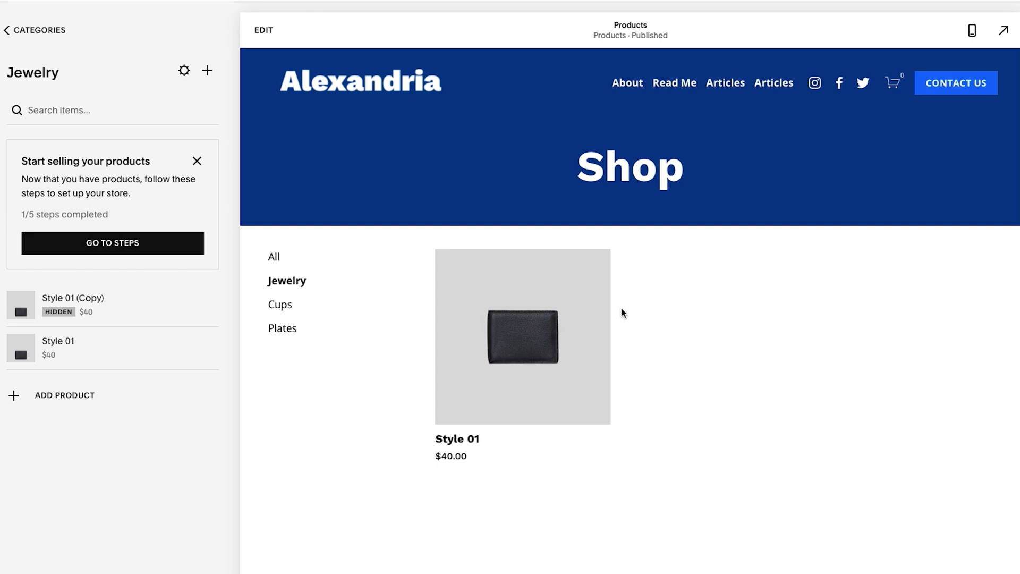
# Go to the Articles blog and show the actions menu for the Add A Title Here post.
pyautogui.click(35, 32)
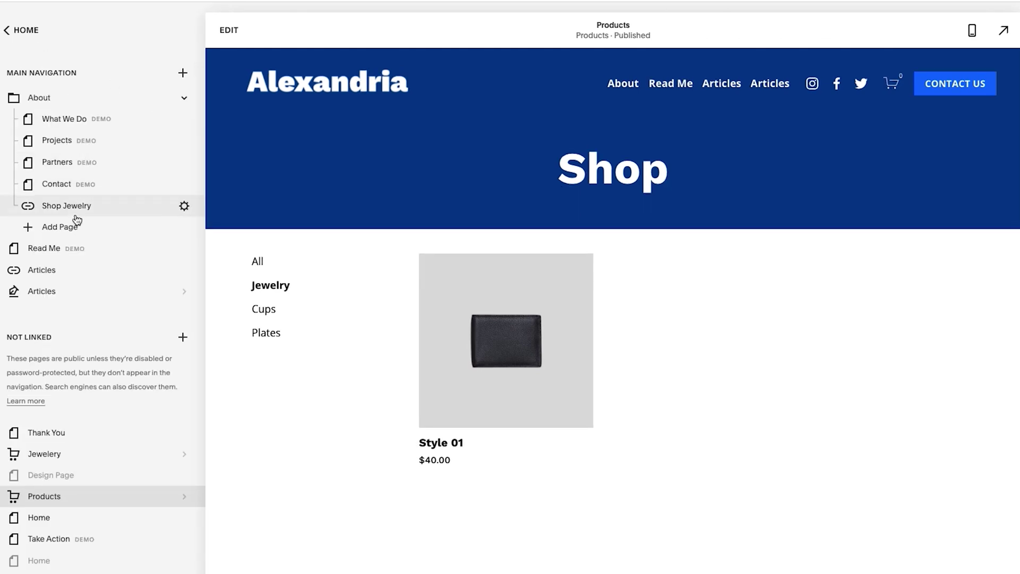
pyautogui.scroll(-1, 79, 236)
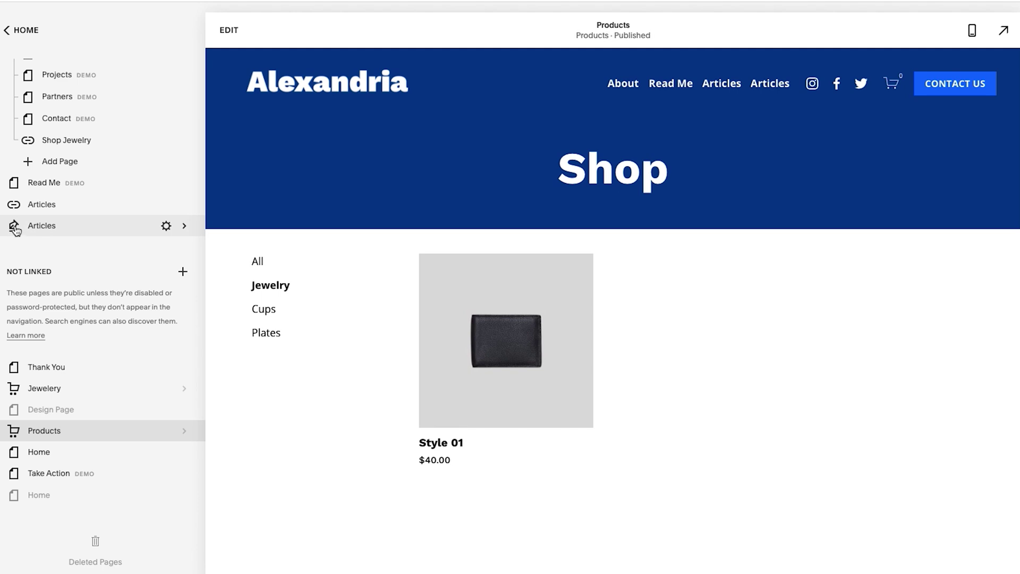
pyautogui.click(46, 227)
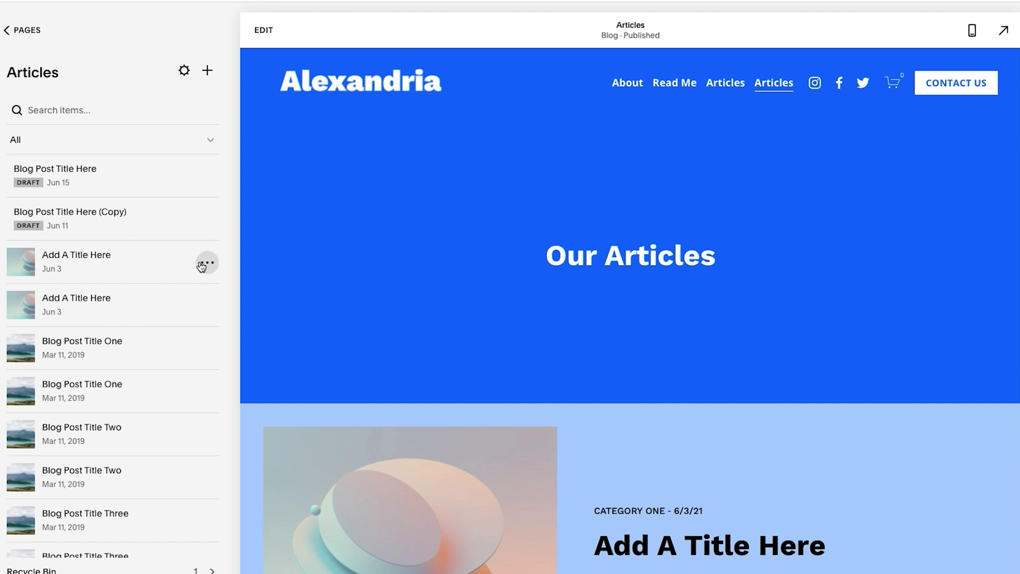
pyautogui.click(208, 263)
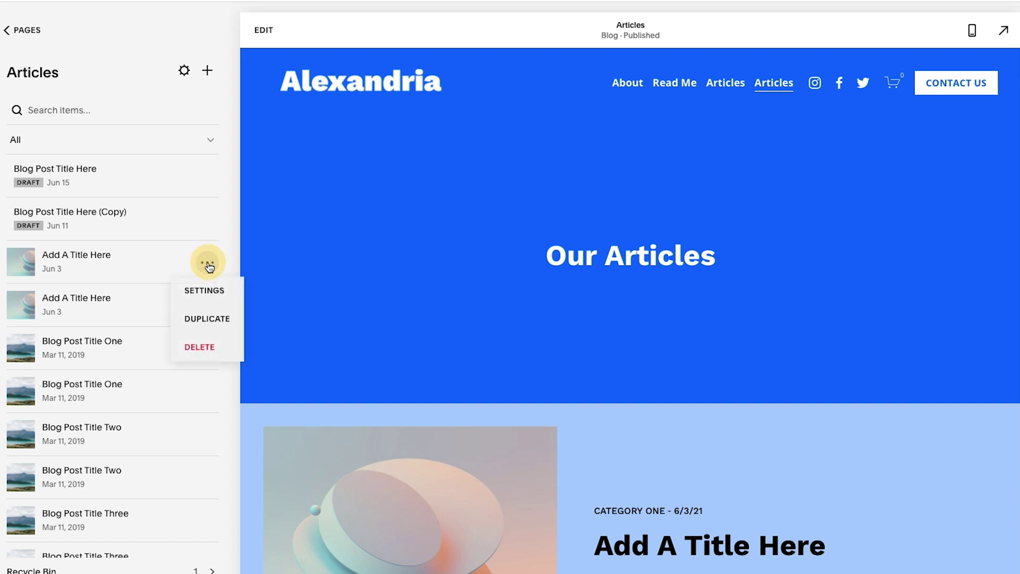
# Duplicate the 'Add A Title Here' blog post and scroll through the copy's preview.
pyautogui.click(215, 320)
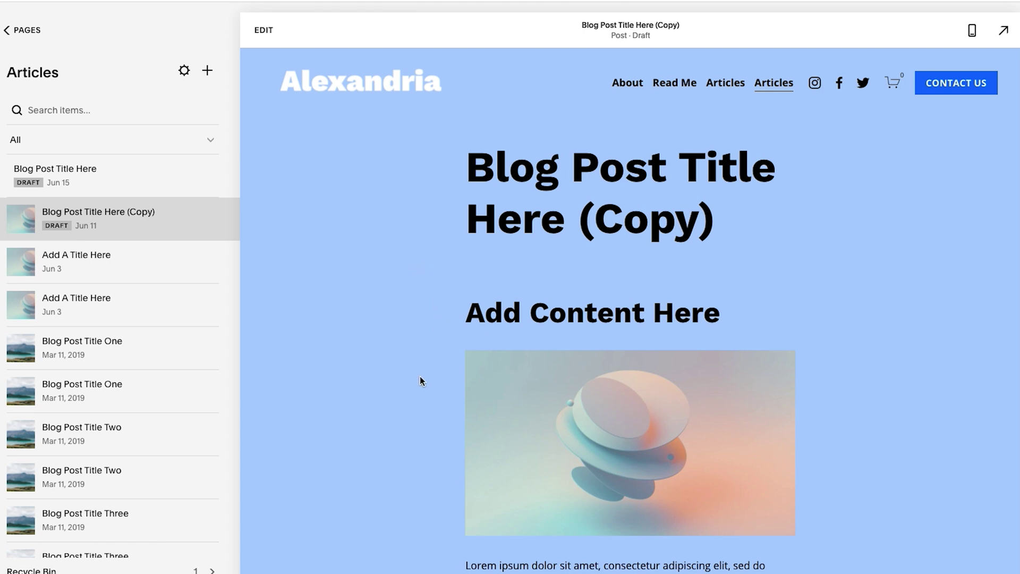
pyautogui.scroll(-3, 420, 381)
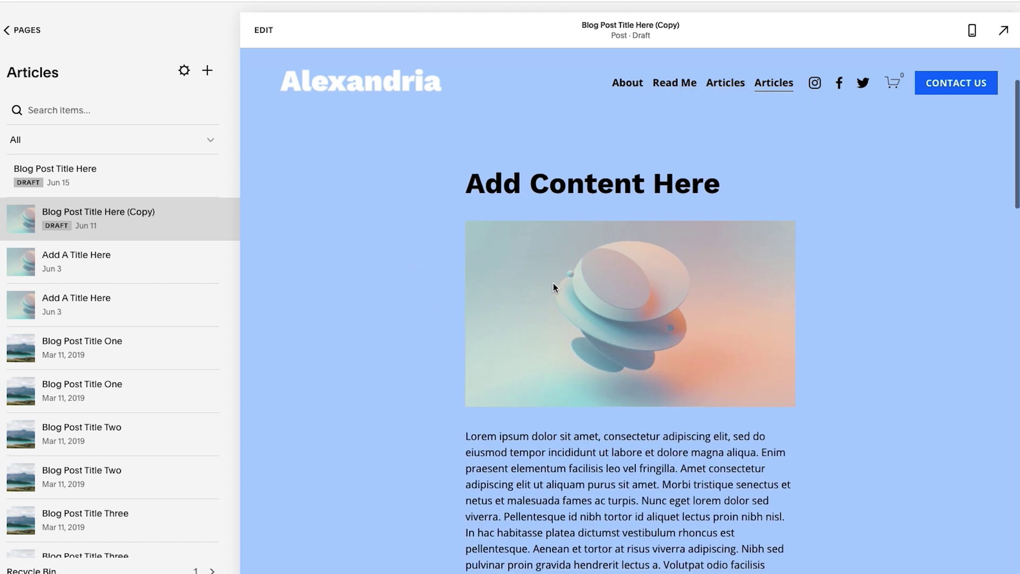
pyautogui.scroll(-6, 555, 285)
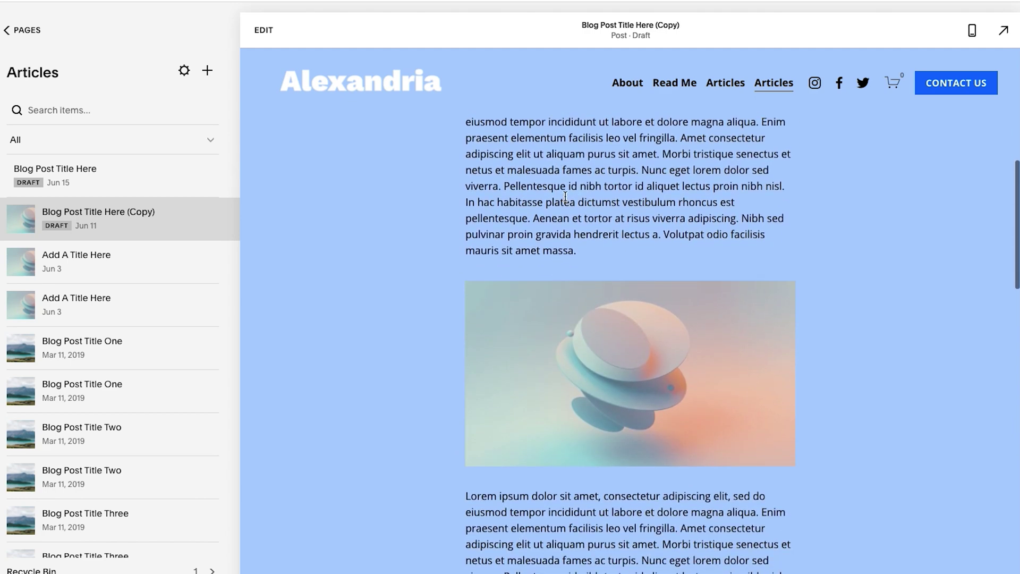
pyautogui.scroll(-3, 537, 210)
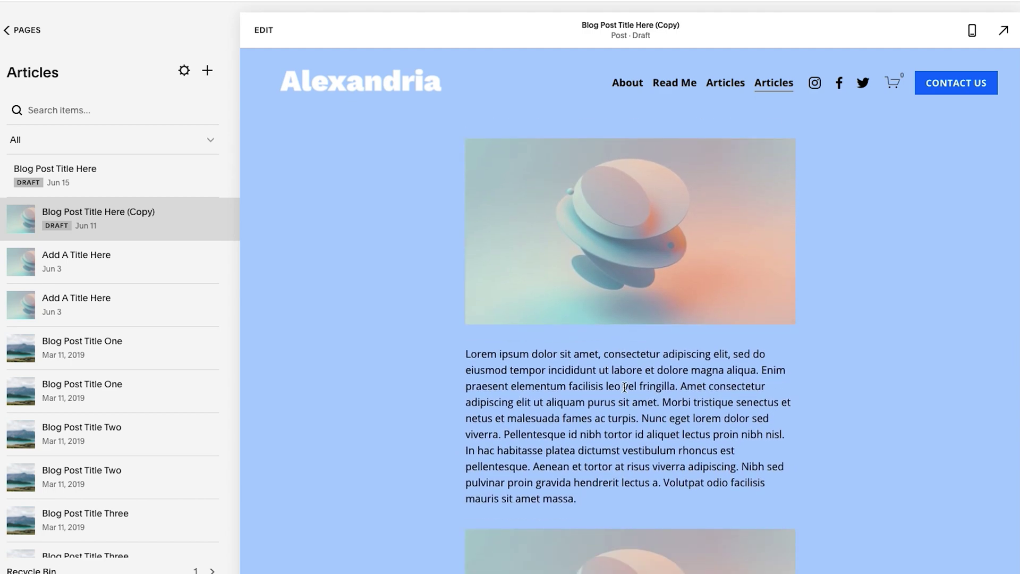
pyautogui.scroll(-10, 625, 387)
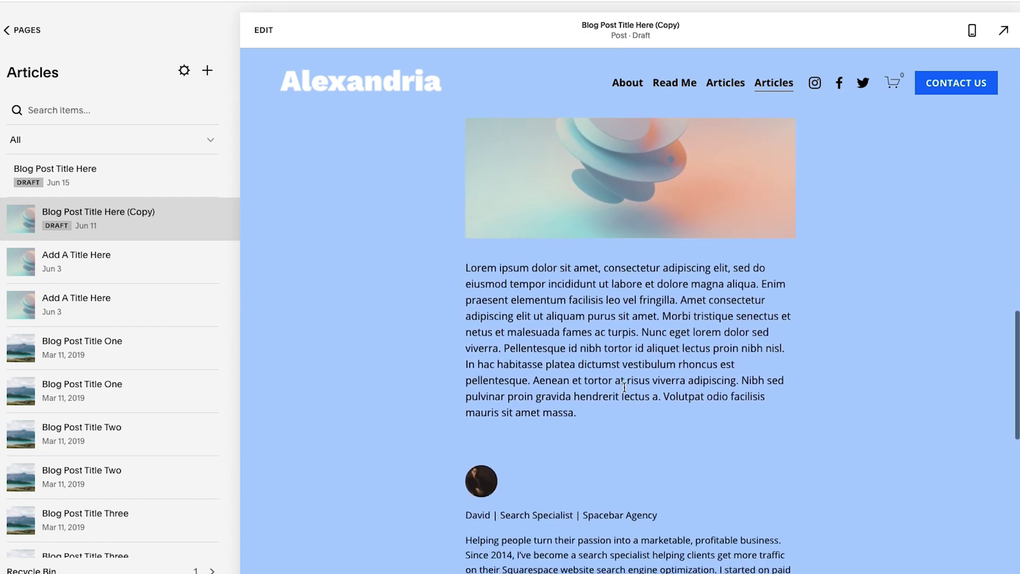
pyautogui.scroll(15, 624, 386)
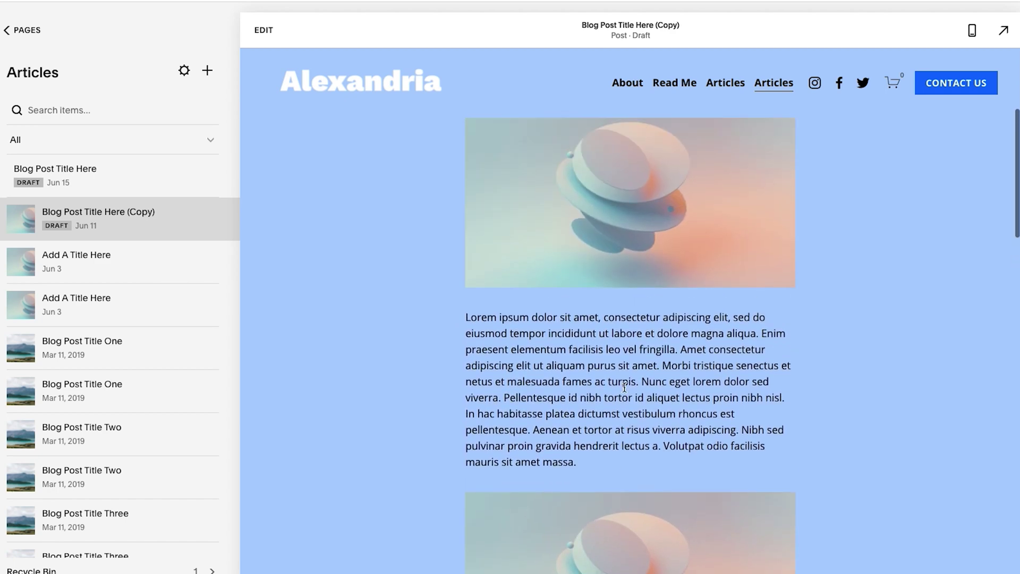
# Duplicate 'Blog Post Title Here (Copy)' from its actions menu in the Articles list.
pyautogui.moveTo(209, 217)
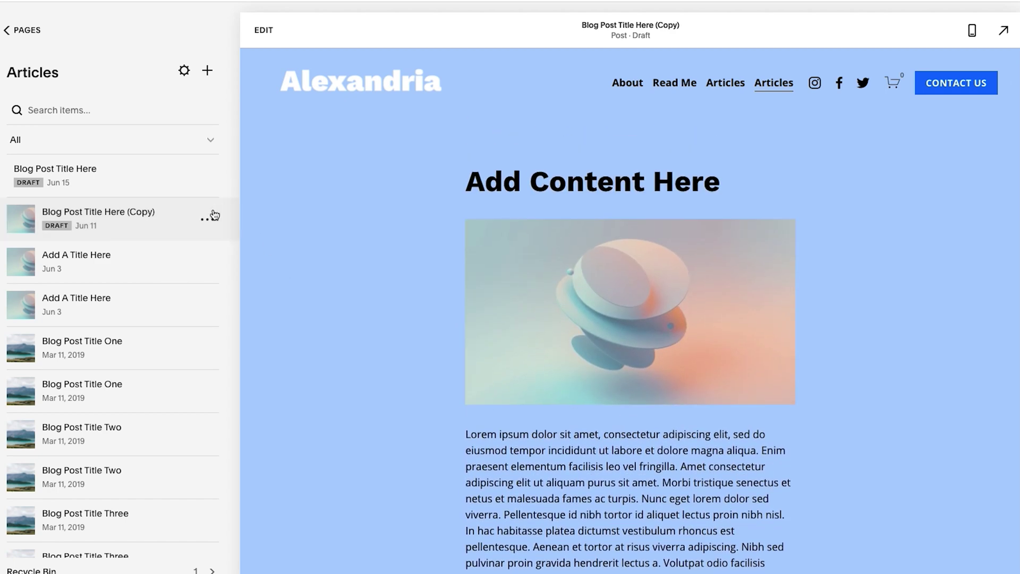
pyautogui.click(207, 221)
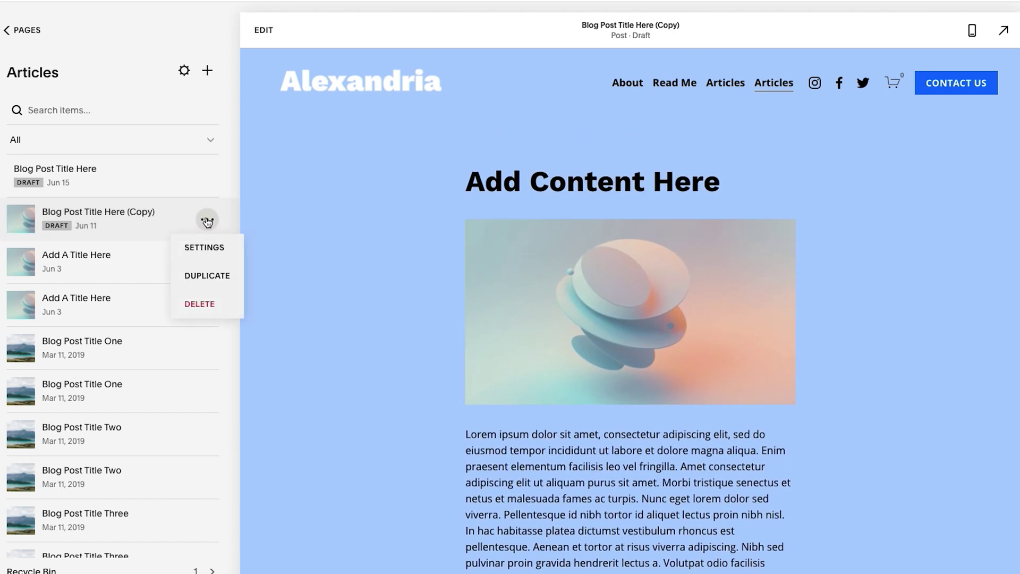
pyautogui.click(214, 273)
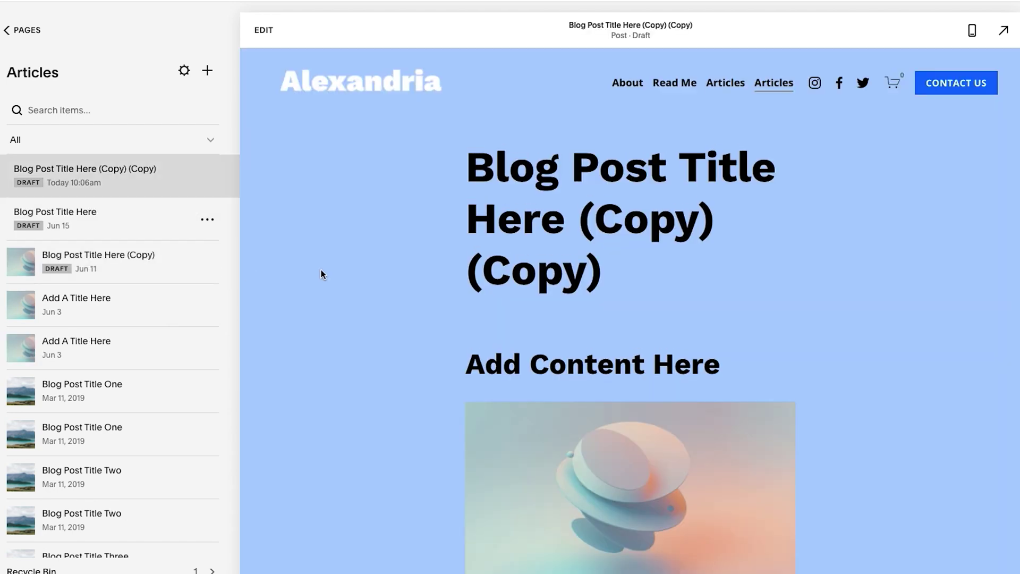
# Review the 'Blog Post Title Here (Copy) (Copy)' draft preview and open it in the editor.
pyautogui.scroll(-12, 579, 239)
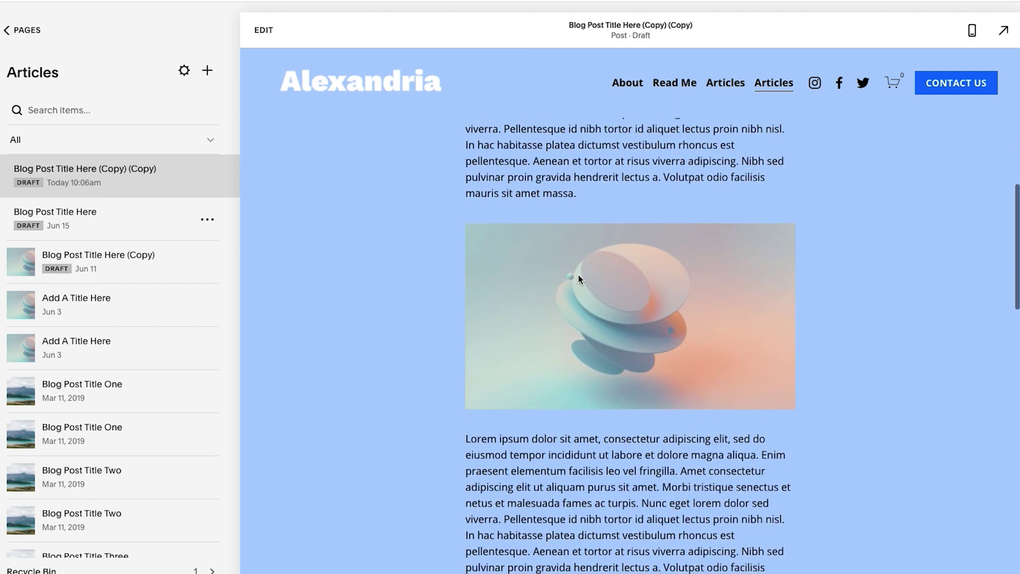
pyautogui.scroll(-3, 579, 279)
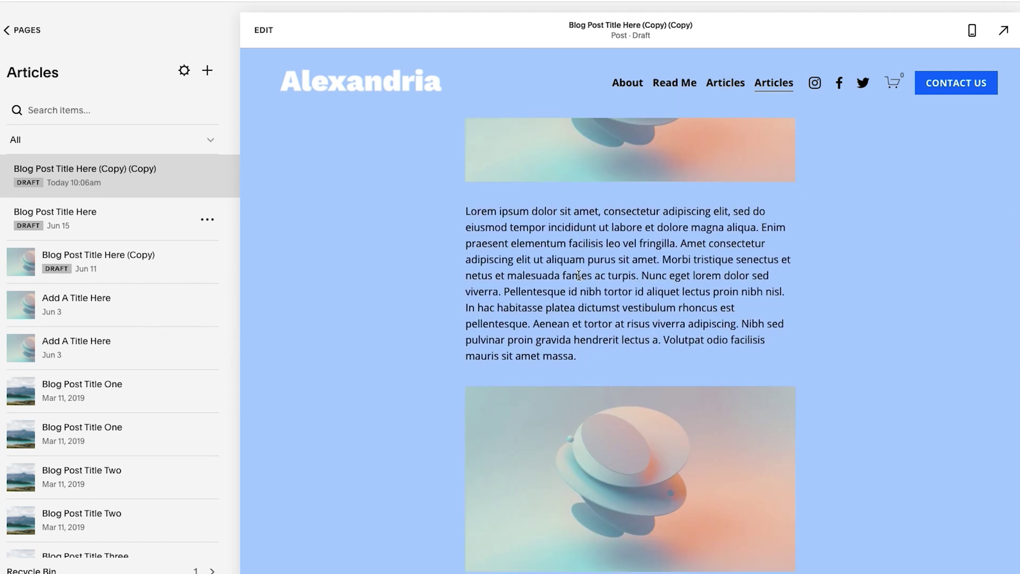
pyautogui.scroll(-1, 584, 275)
pyautogui.scroll(2, 596, 277)
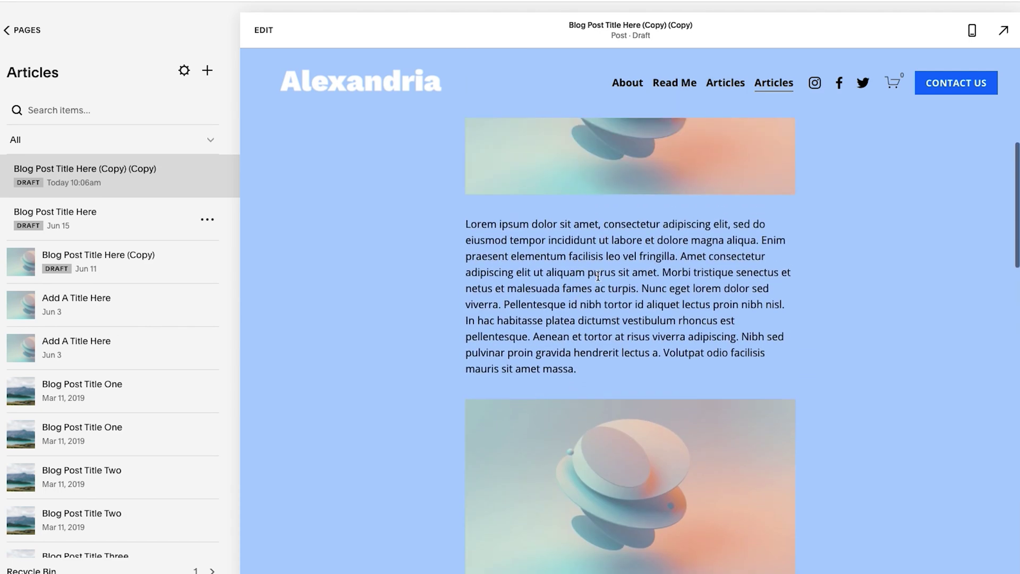
pyautogui.doubleClick(615, 290)
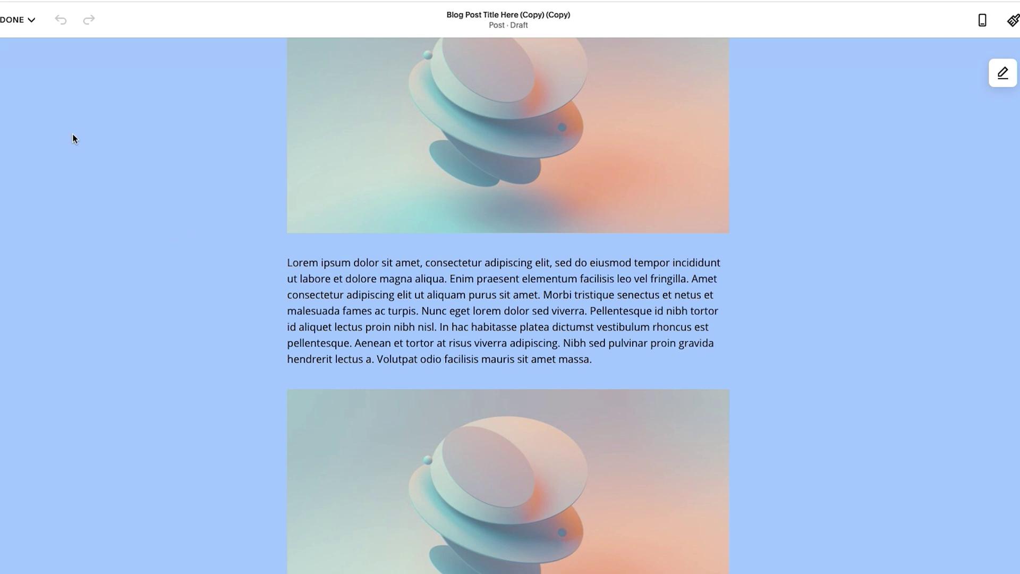
# Exit the post editor and bring up Event Two's actions in Events.
pyautogui.click(18, 19)
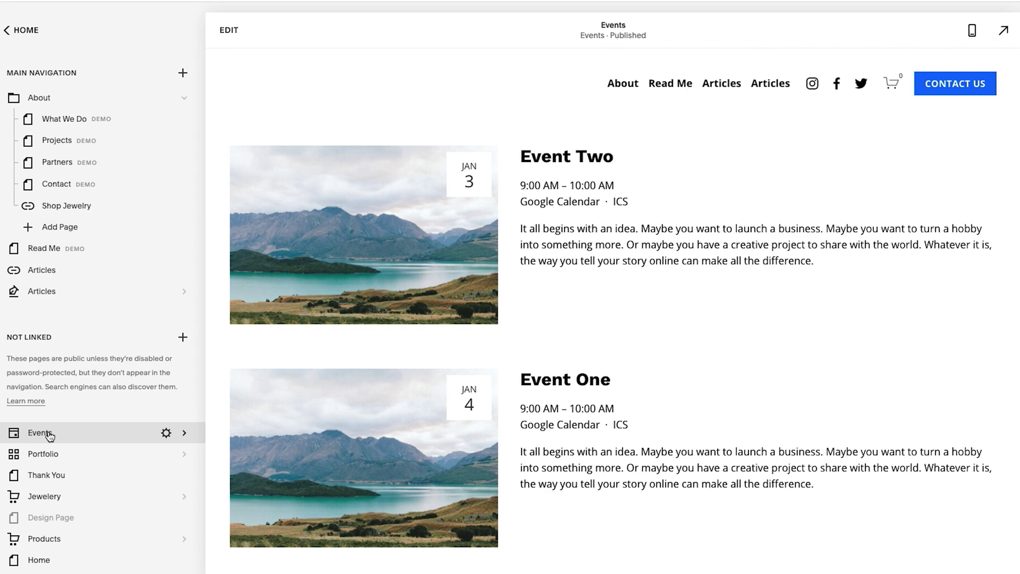
pyautogui.click(66, 437)
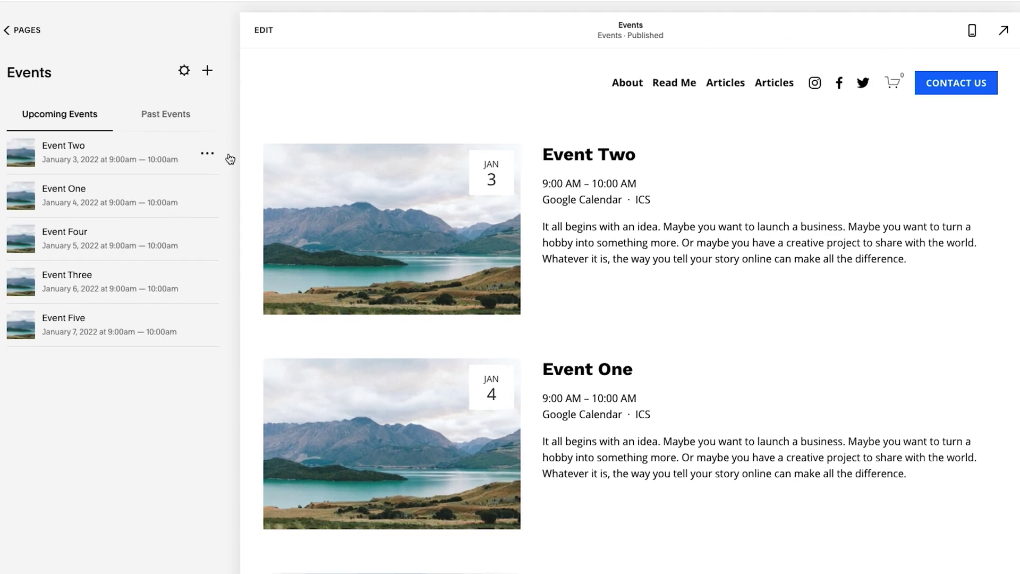
pyautogui.click(208, 154)
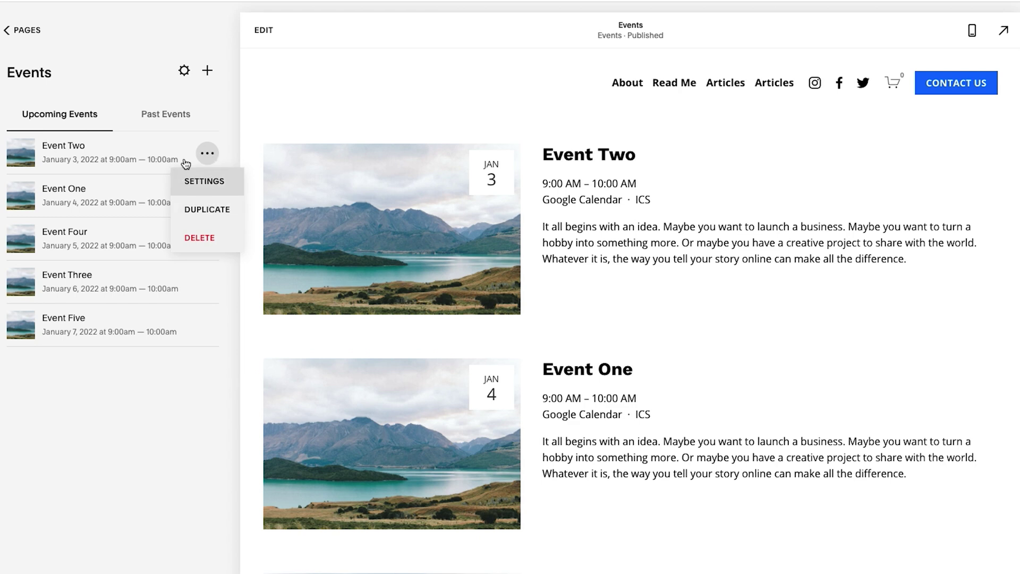
# Open Project One's settings in the Portfolio collection and scroll through them.
pyautogui.click(20, 30)
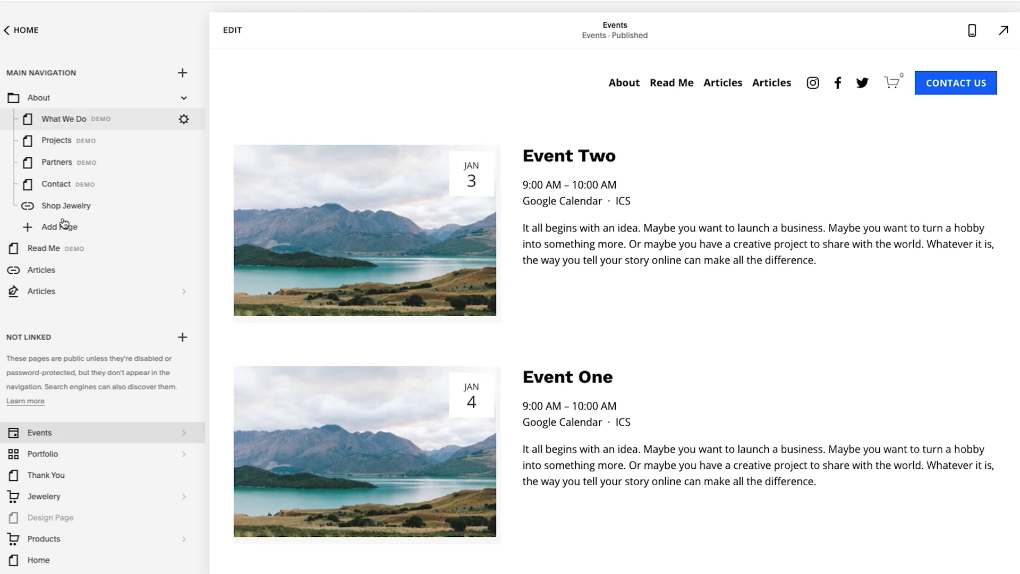
pyautogui.click(45, 455)
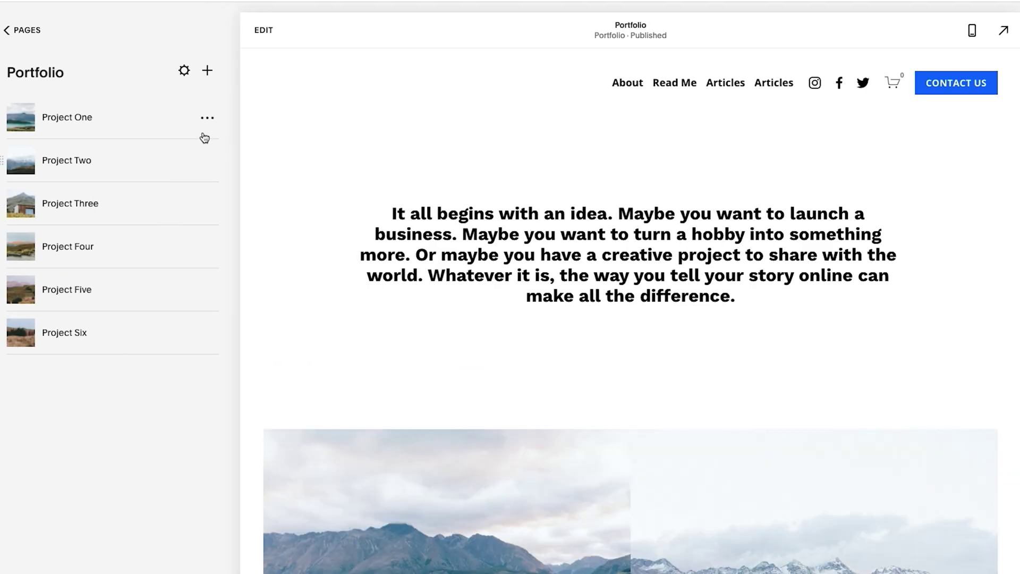
pyautogui.click(207, 118)
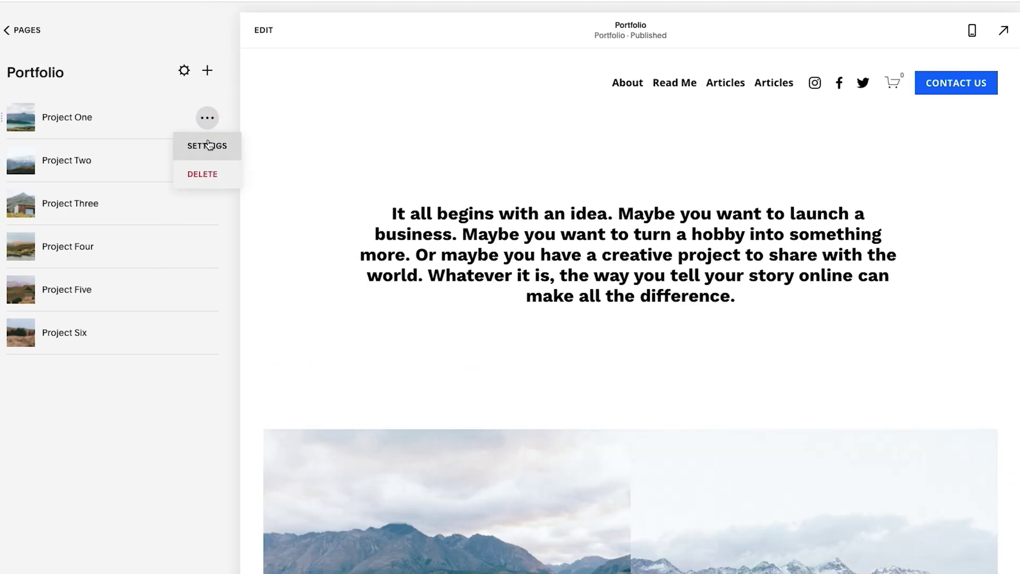
pyautogui.click(207, 145)
pyautogui.scroll(-1, 496, 372)
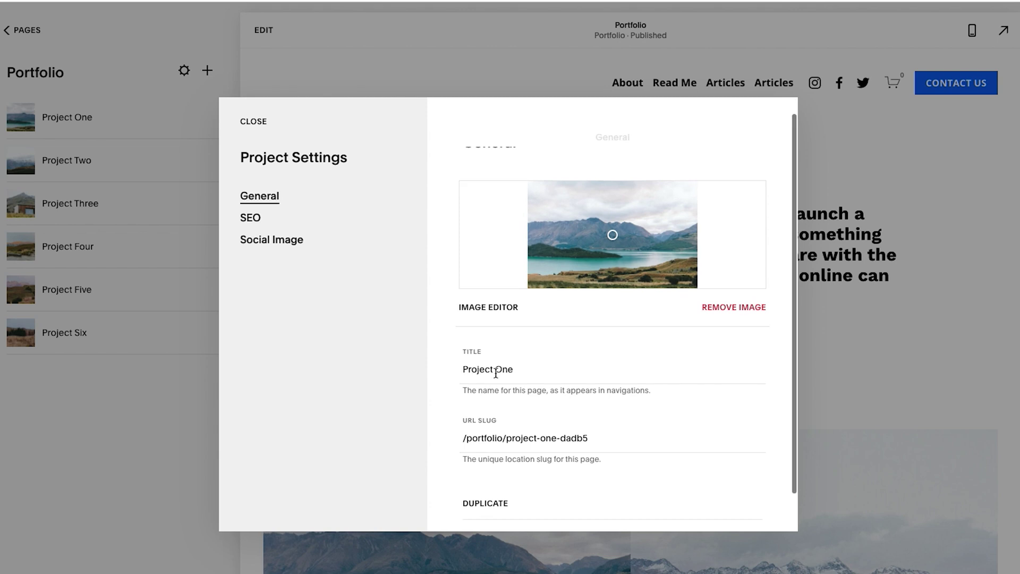
pyautogui.scroll(-1, 496, 372)
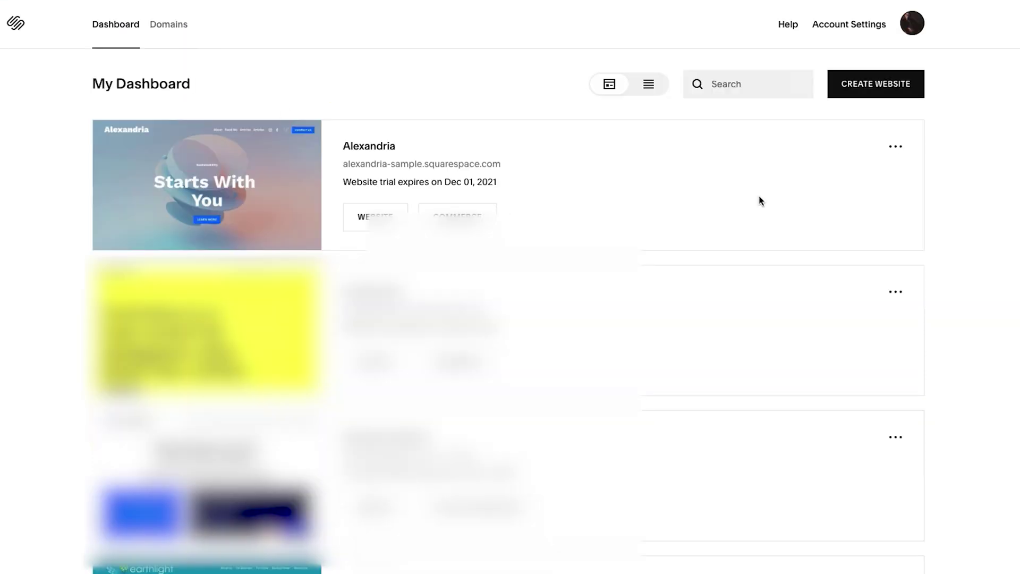
# Duplicate the Alexandria website from its dashboard menu and confirm the duplication.
pyautogui.click(898, 153)
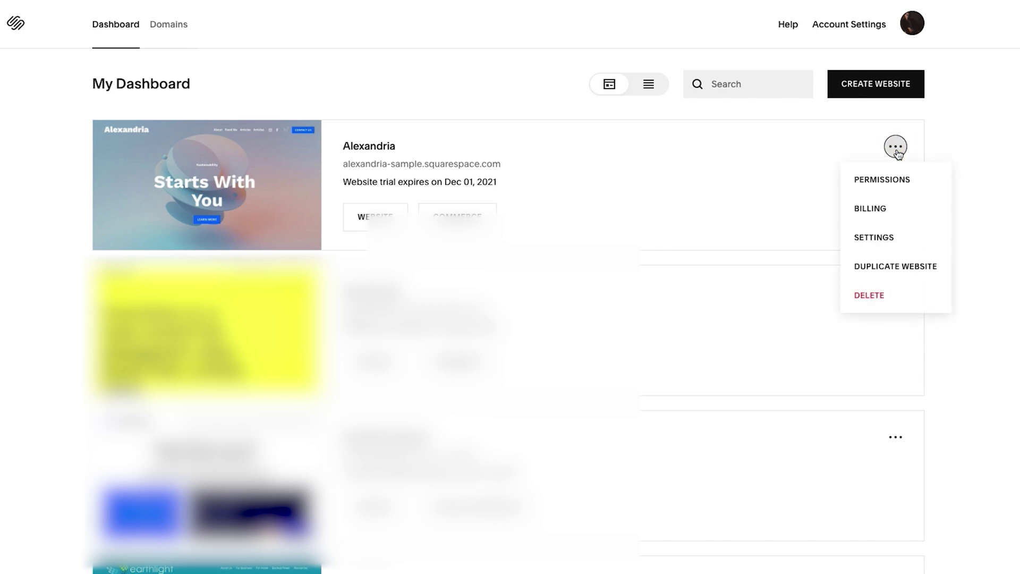
pyautogui.click(898, 271)
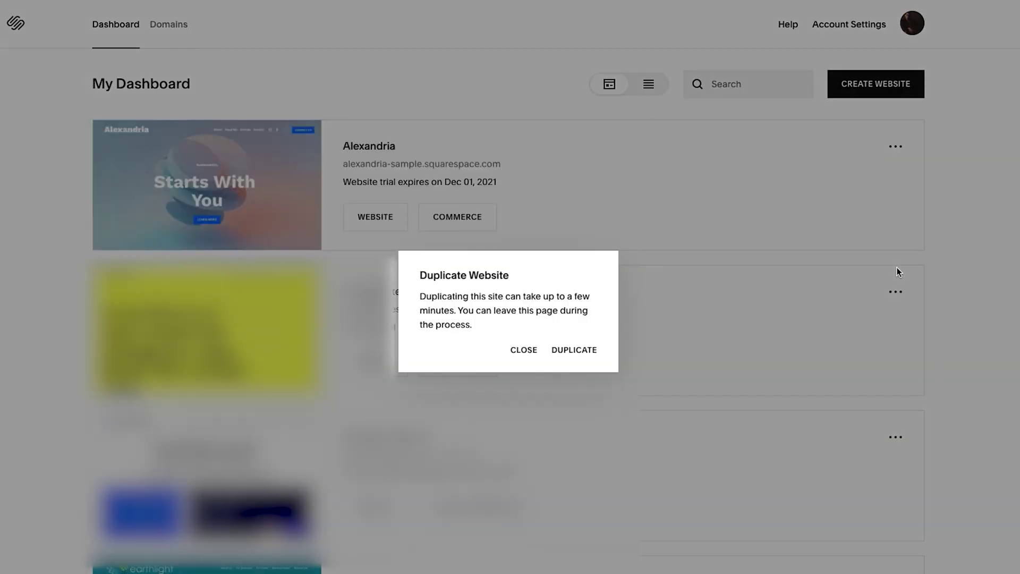
pyautogui.click(564, 355)
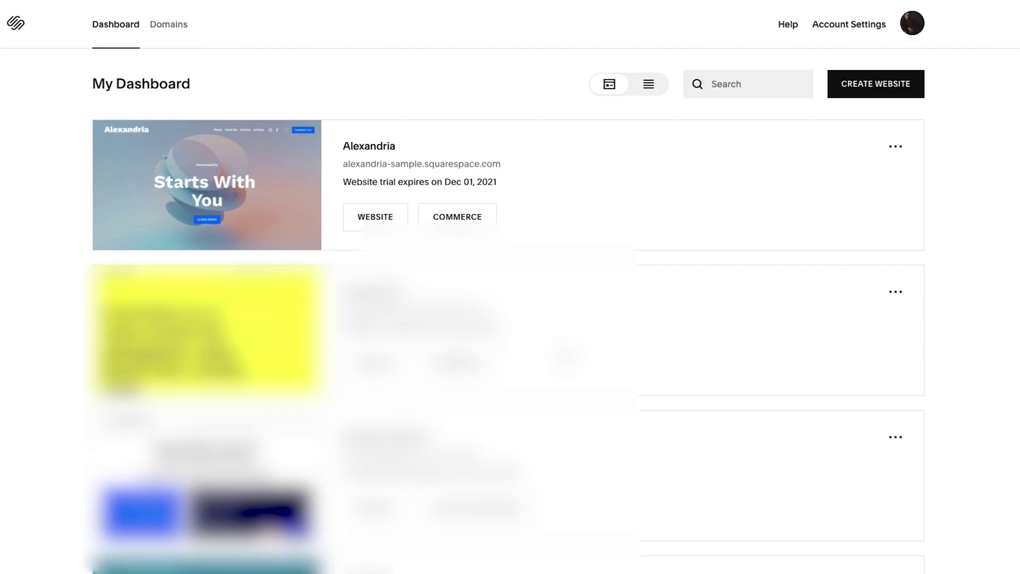